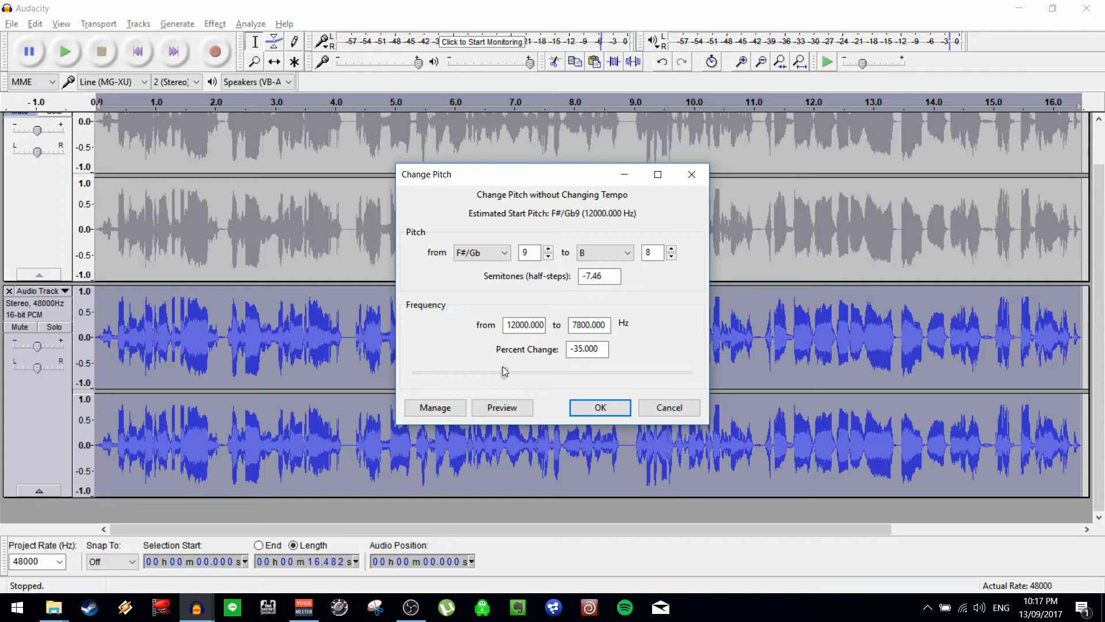
Change the pitch of the selected lower stereo track by -9 percent and play back the result.
left_click_drag(503, 368, 608, 371)
type("0")
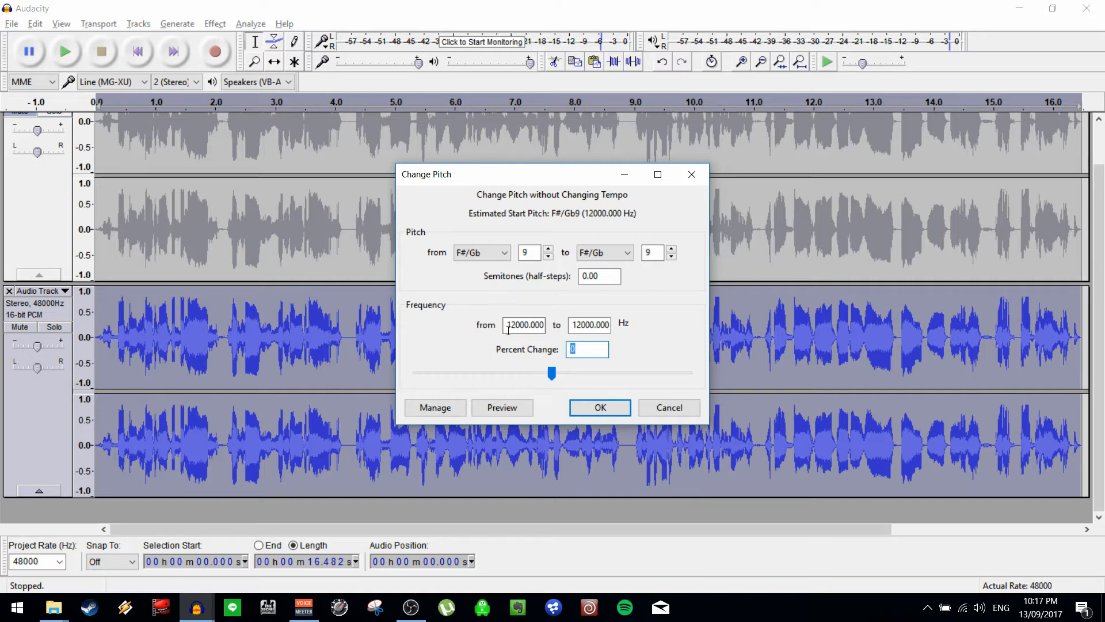
type("-8")
left_click(600, 407)
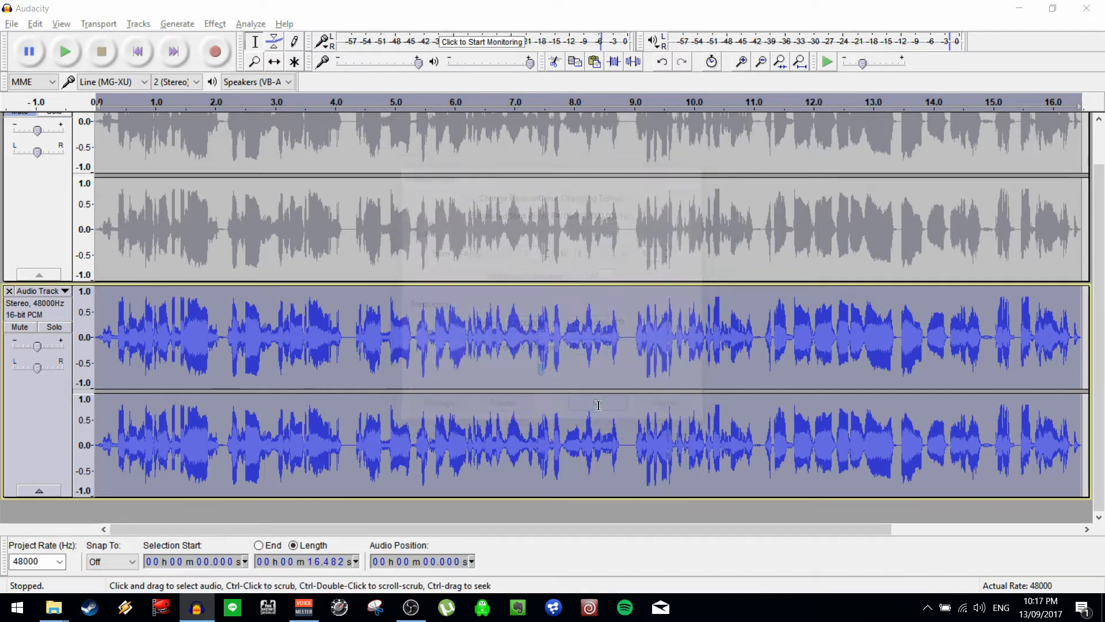
key("space")
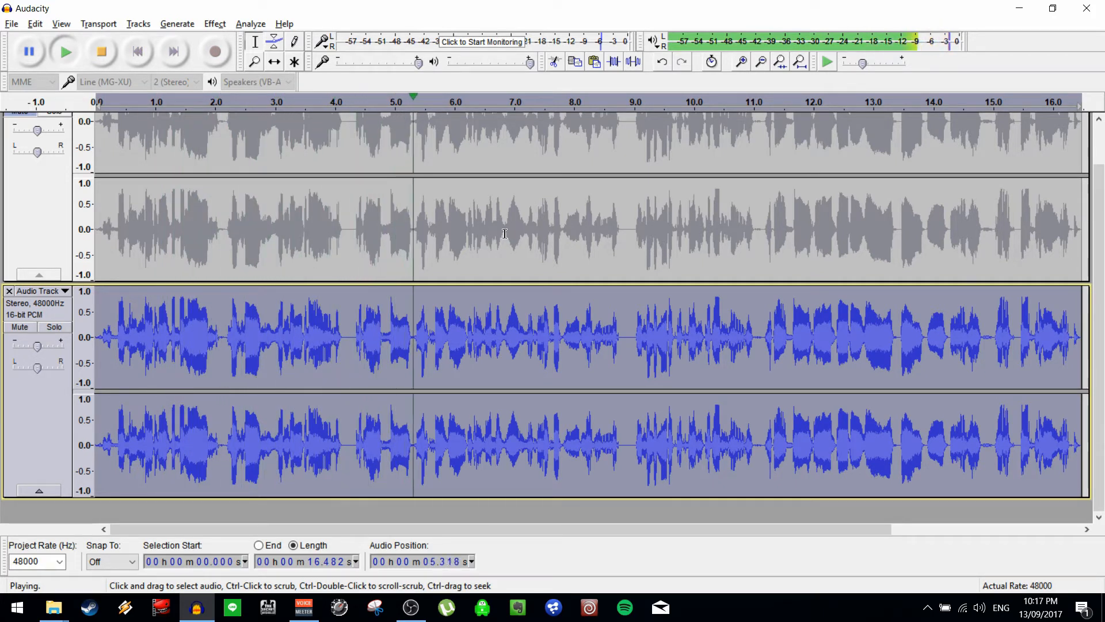
key("space")
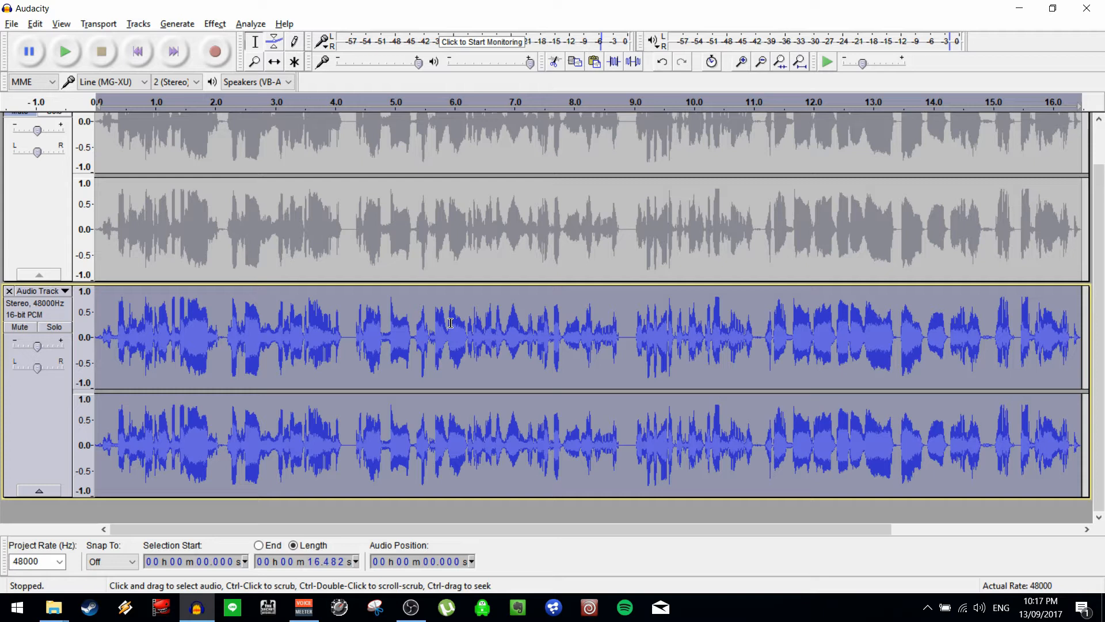
Duplicate the entire pitch-shifted track and play the layered tracks from about 0.46 s.
left_click(49, 409)
key("ctrl+d")
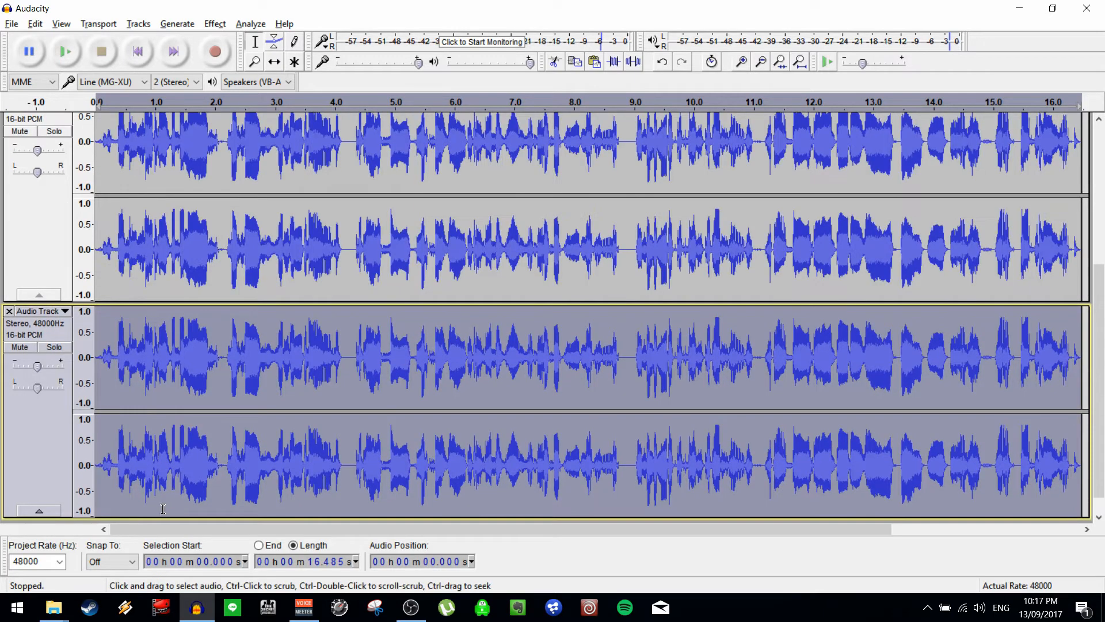
left_click(122, 273)
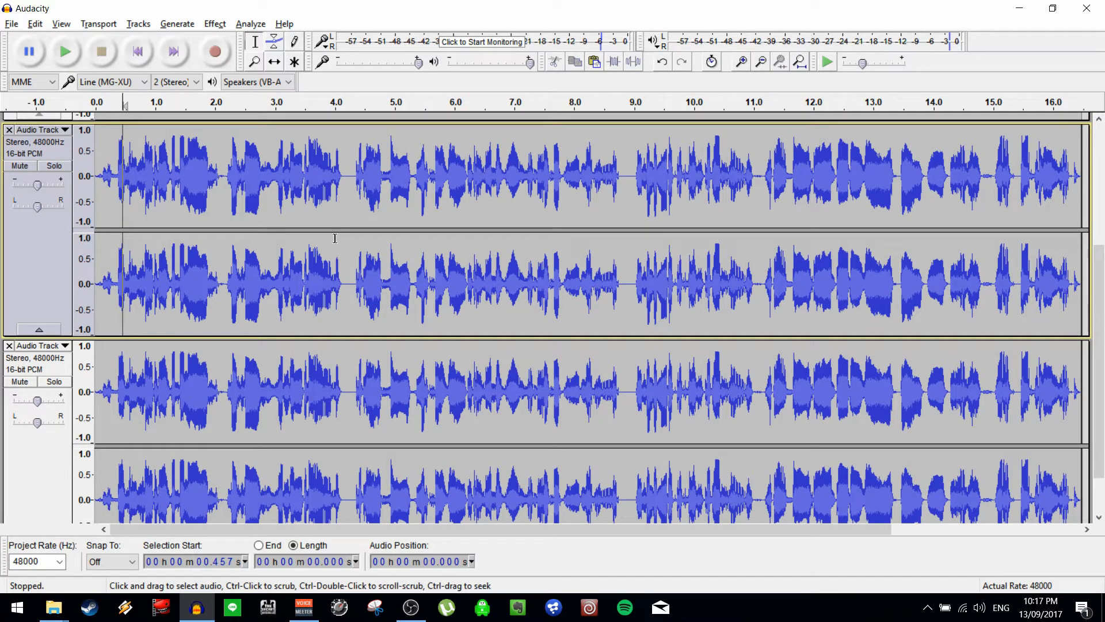
key("space")
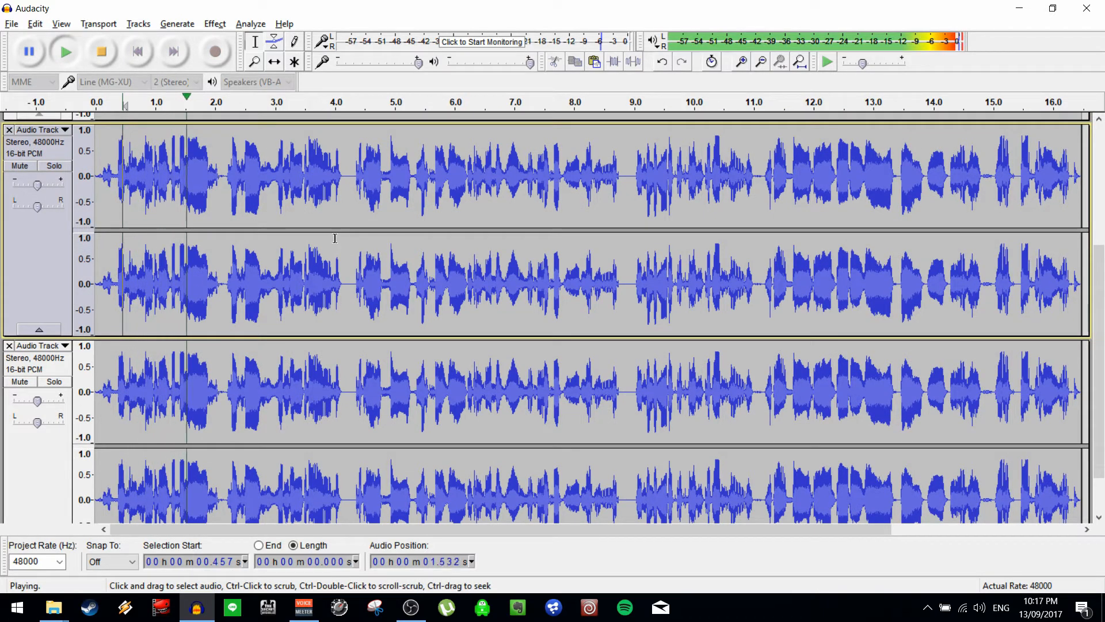
key("space")
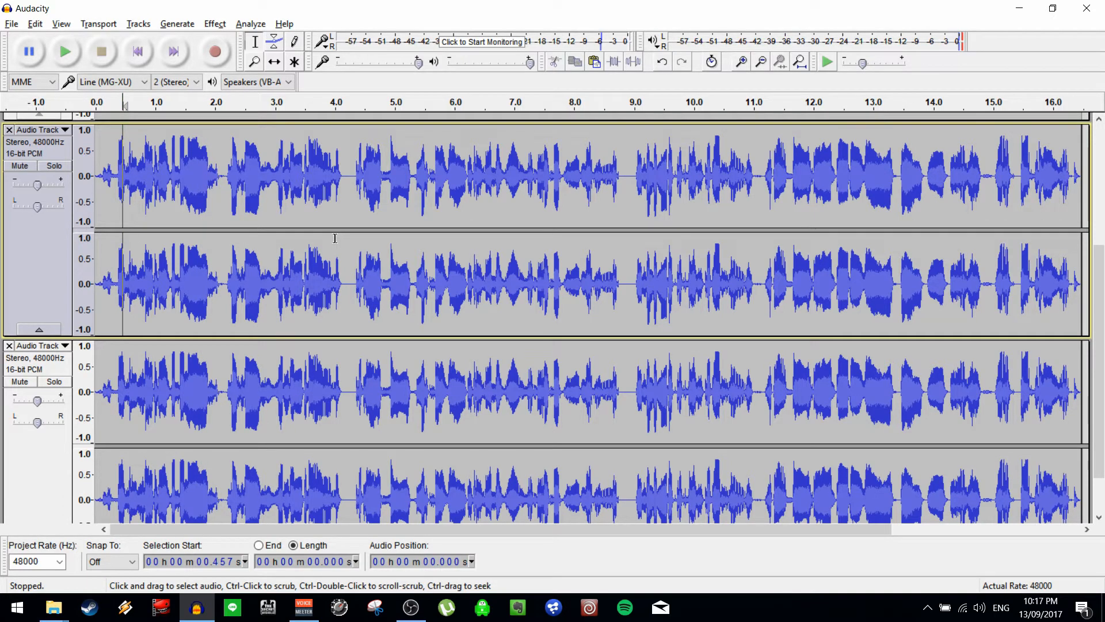
Audition the audio between 2 and 3.4 s and place the cursor at about 2.99 s on the bottom track.
scroll(283, 329, "down", 1)
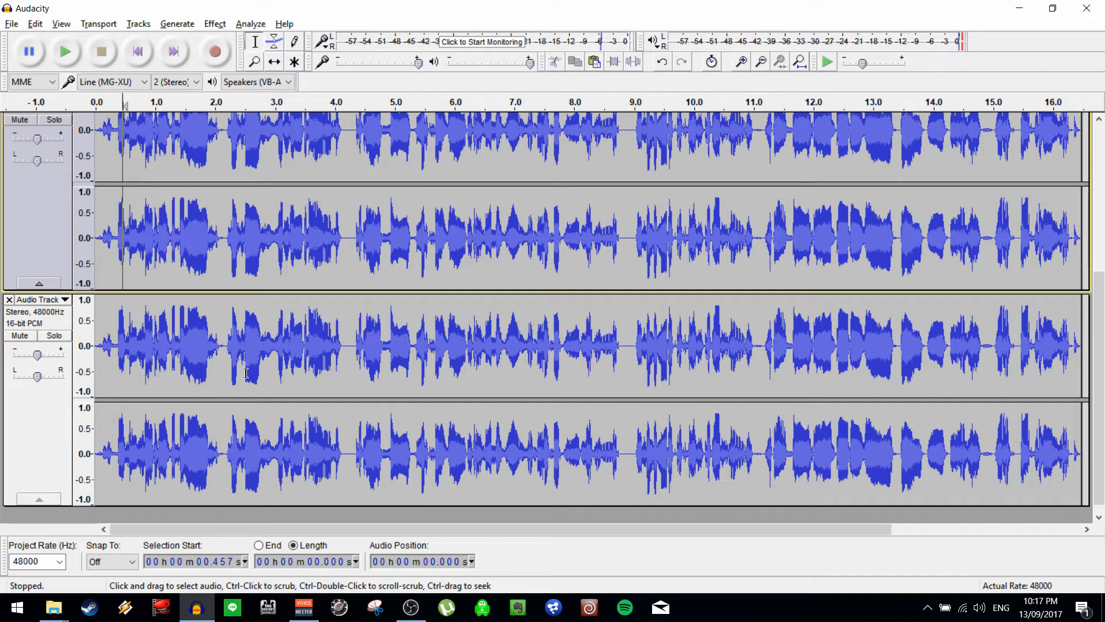
left_click(220, 354)
key("space")
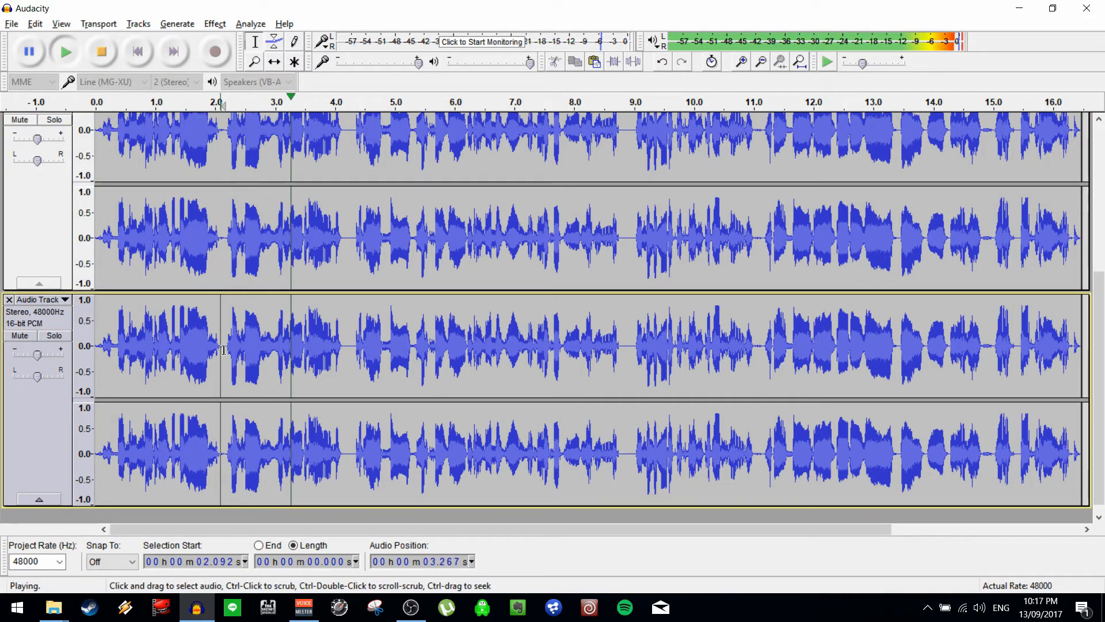
key("space")
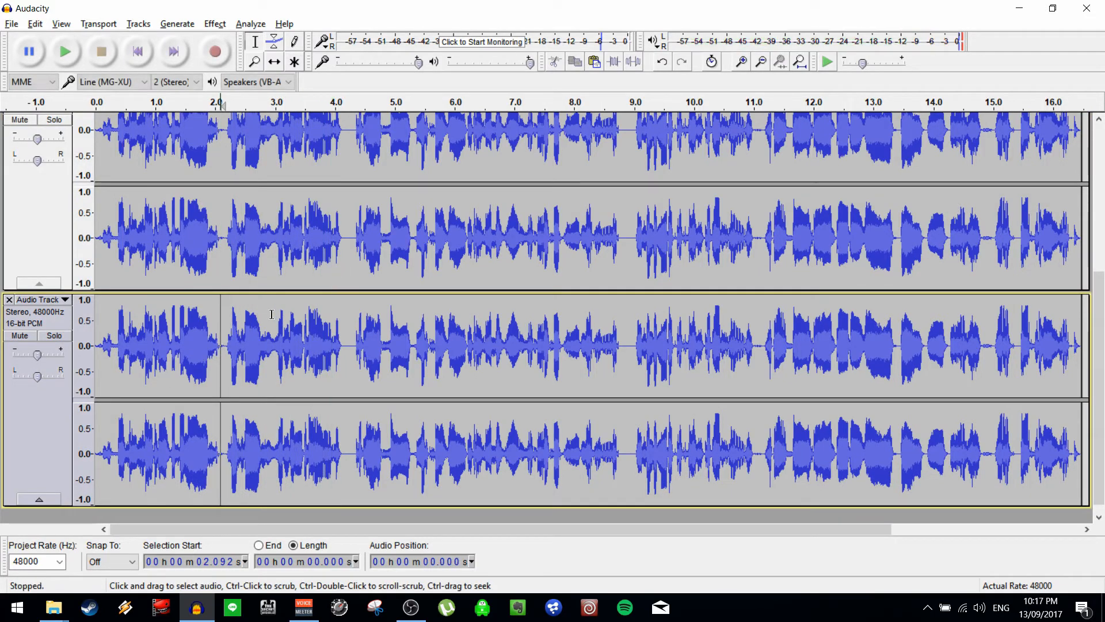
left_click(276, 343)
key("space")
key("space")
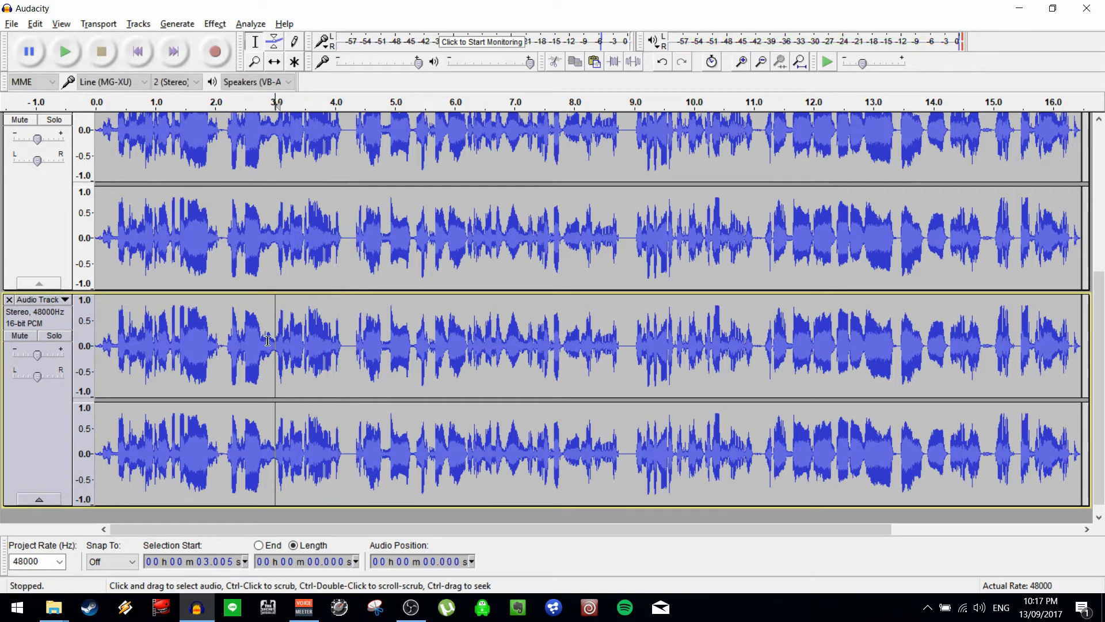
scroll(263, 342, "up", 2, "ctrl")
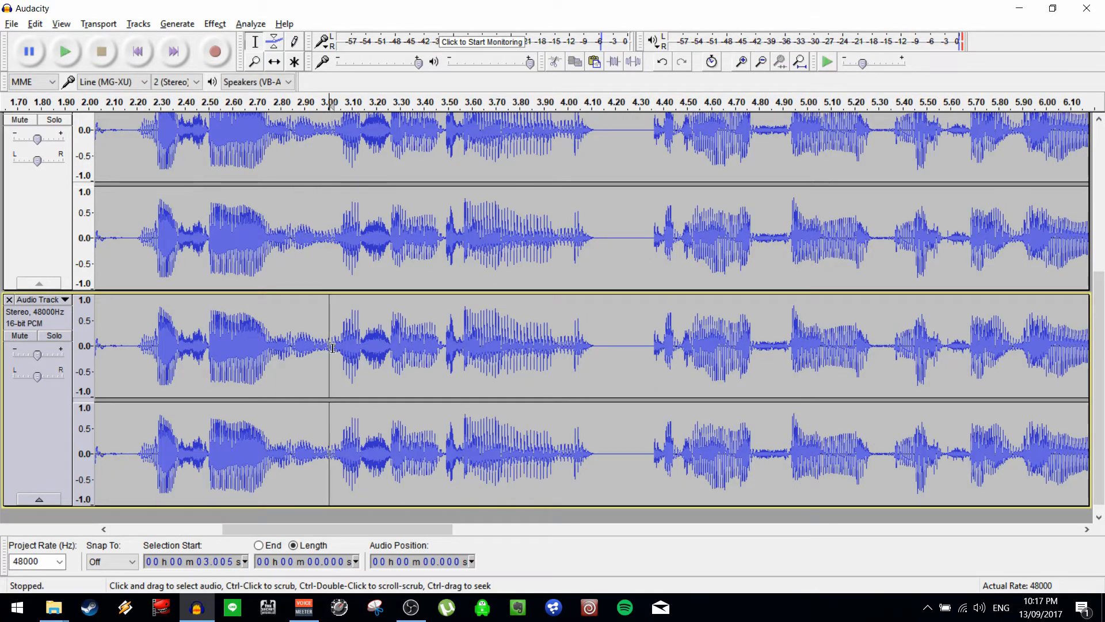
left_click(335, 345)
key("space")
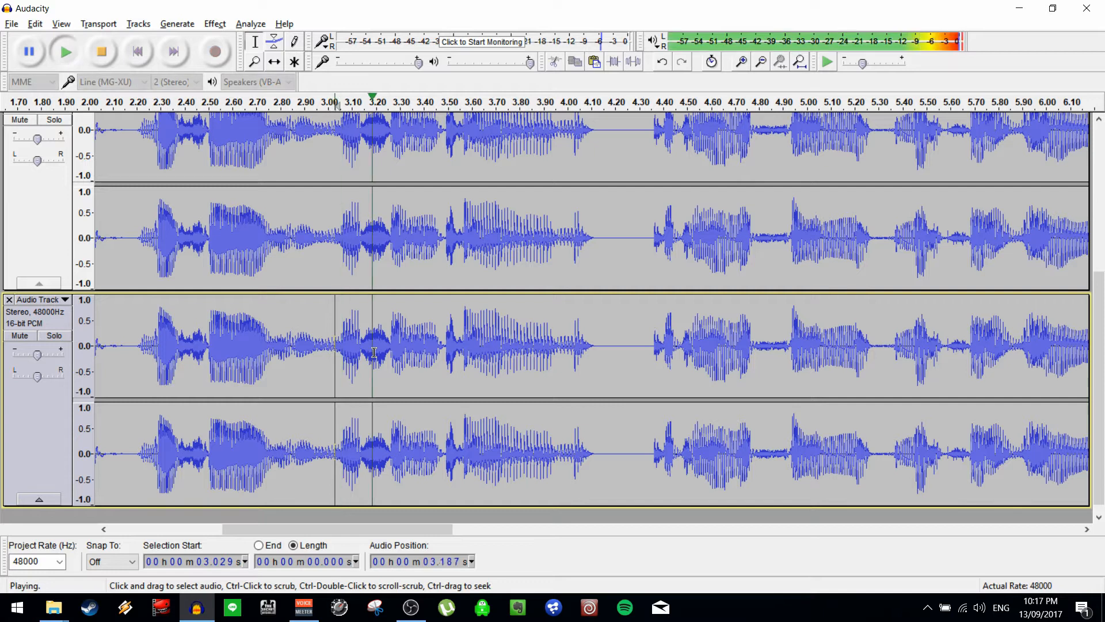
key("space")
left_click(326, 346)
key("space")
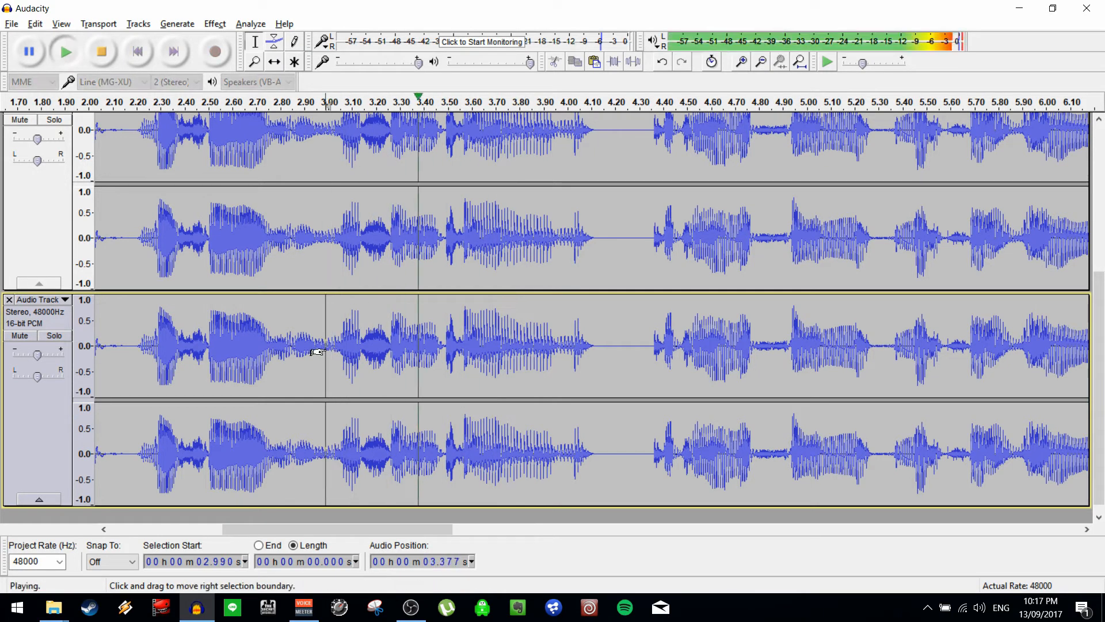
key("space")
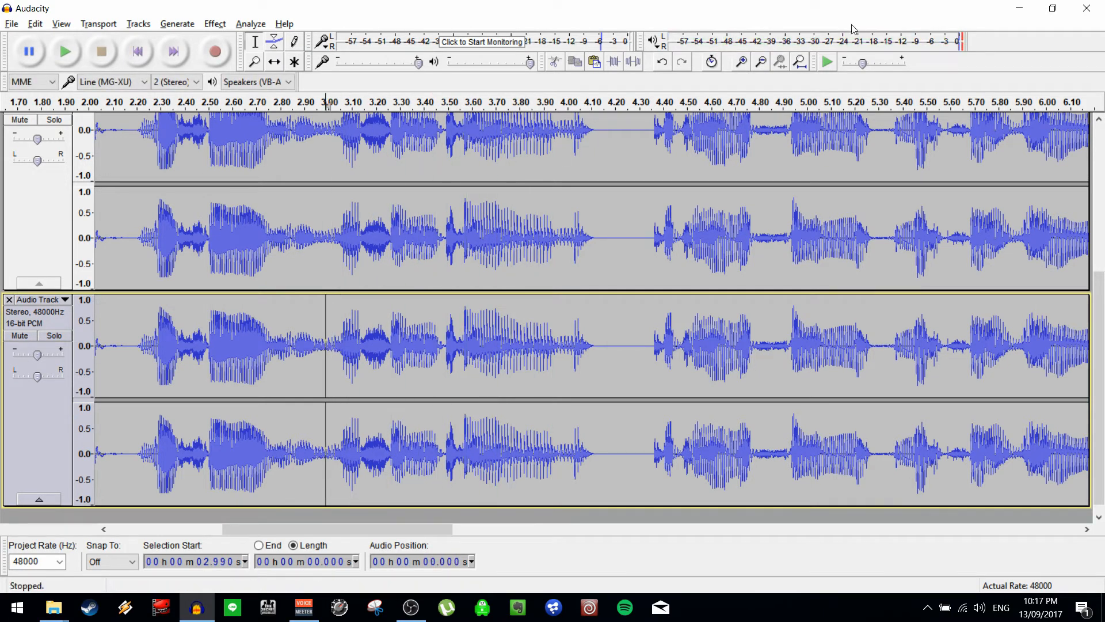
Silence the bottom track from its start to the 2.99 s cursor position and play across the cut.
left_click(801, 63)
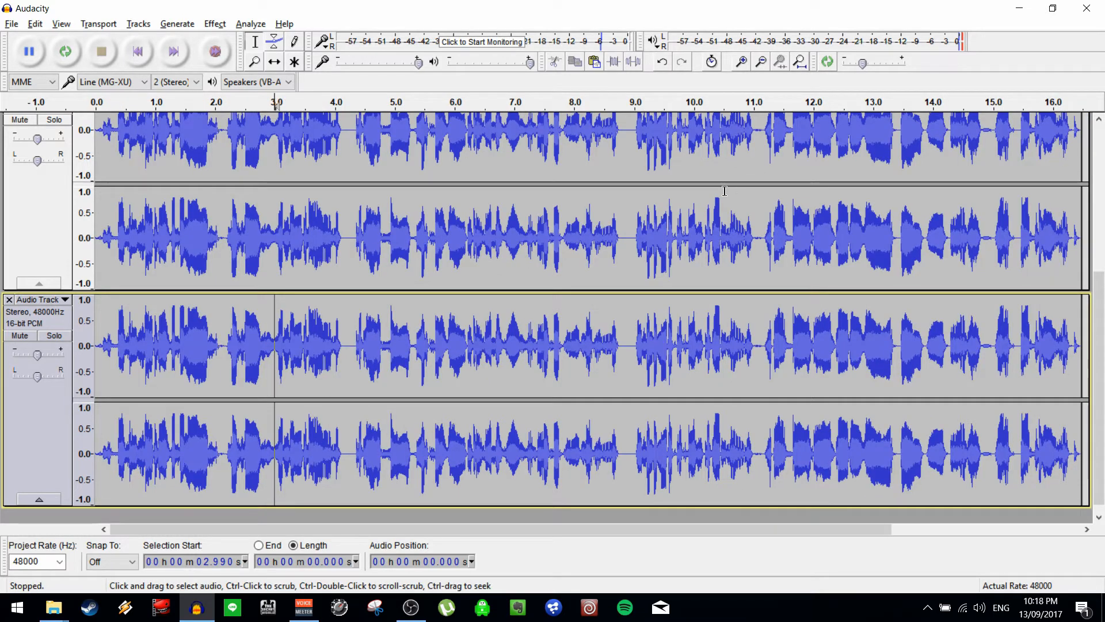
key("shift+Home")
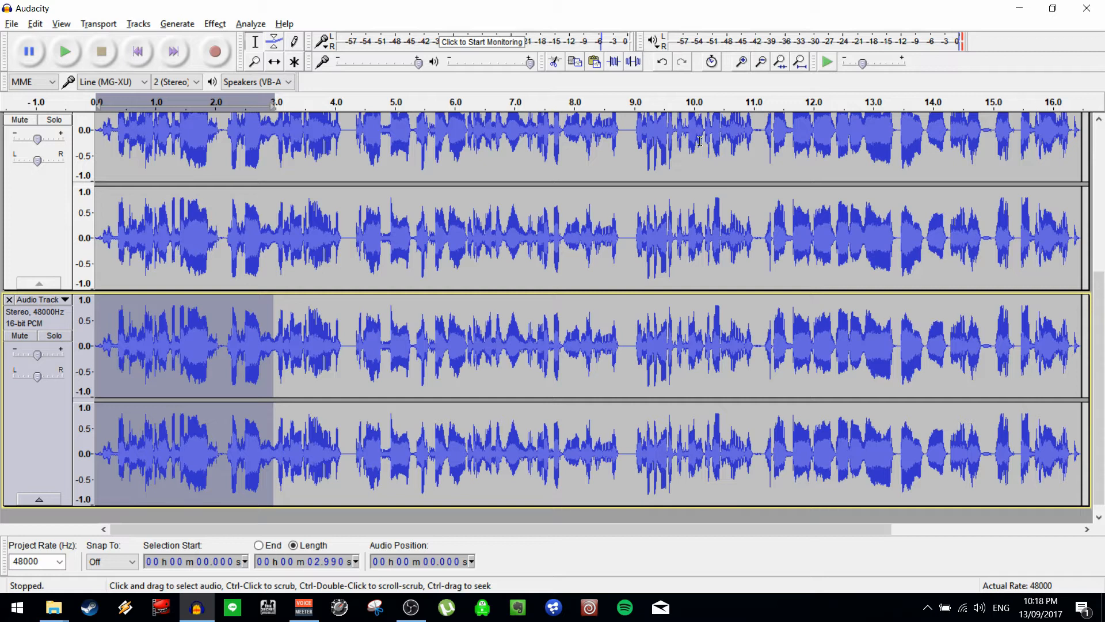
left_click(639, 65)
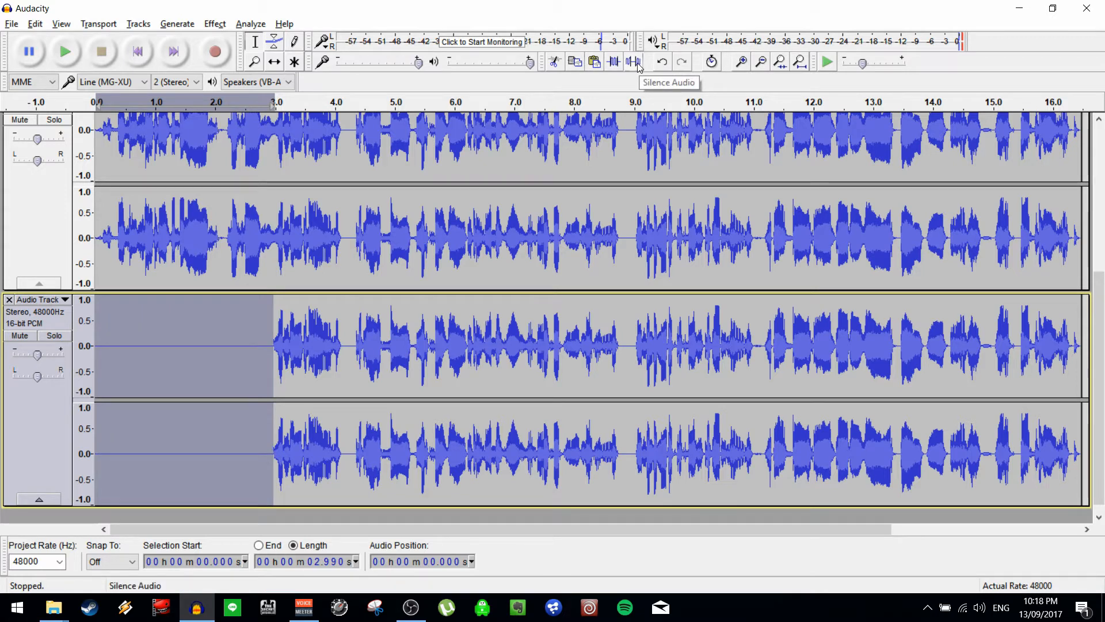
left_click(257, 355)
key("space")
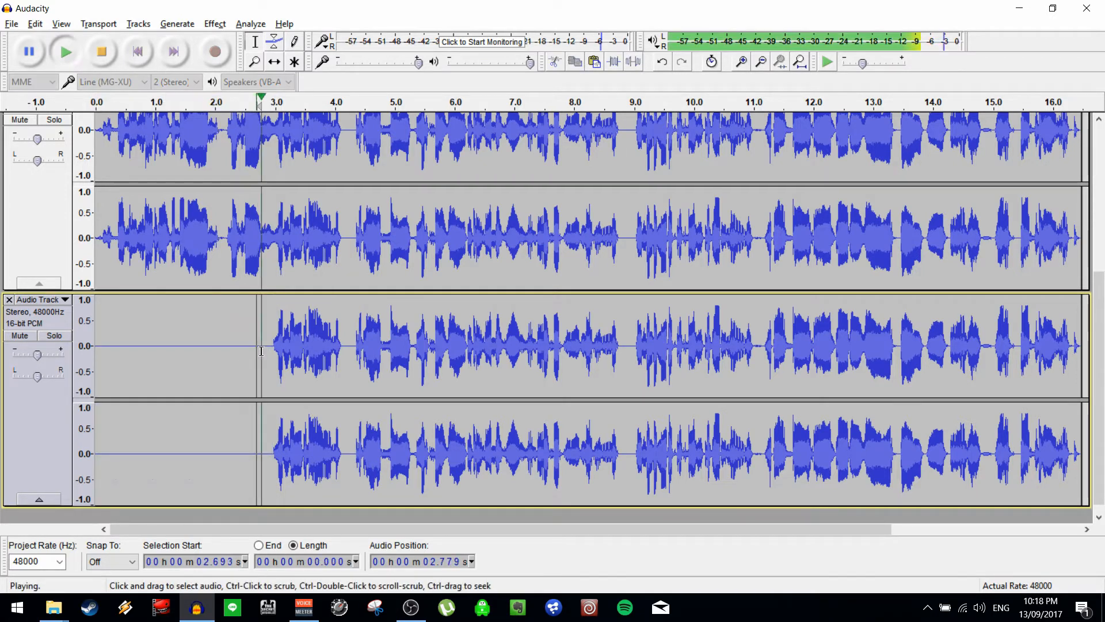
key("space")
Silence the bottom track from about 4.3 s to 14.26 s and play back from about 14.03 s.
left_click(354, 345)
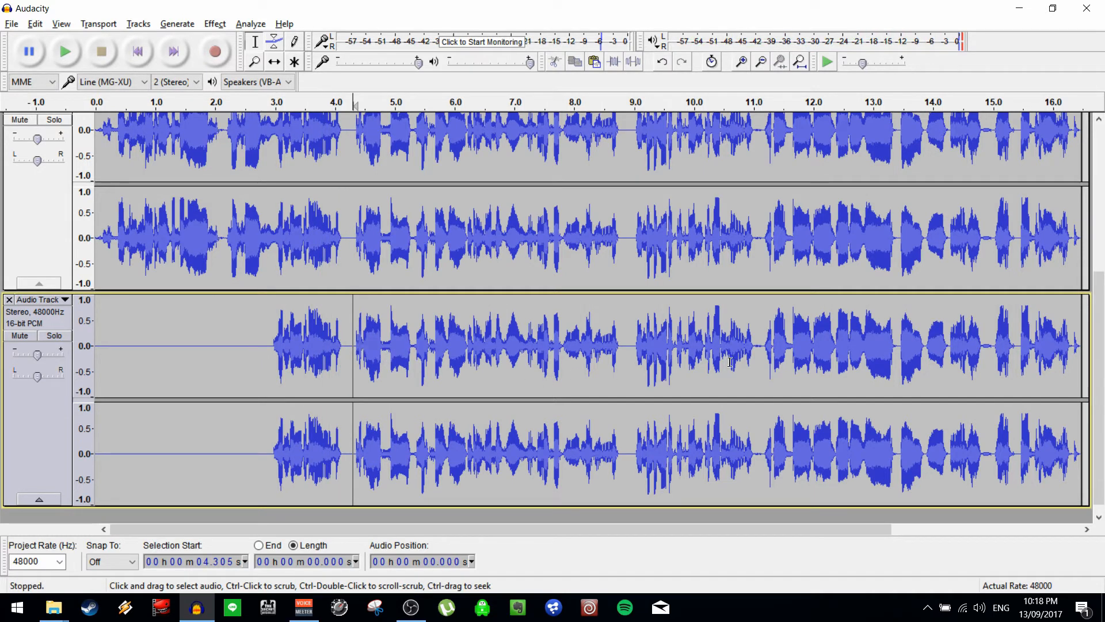
key("shift")
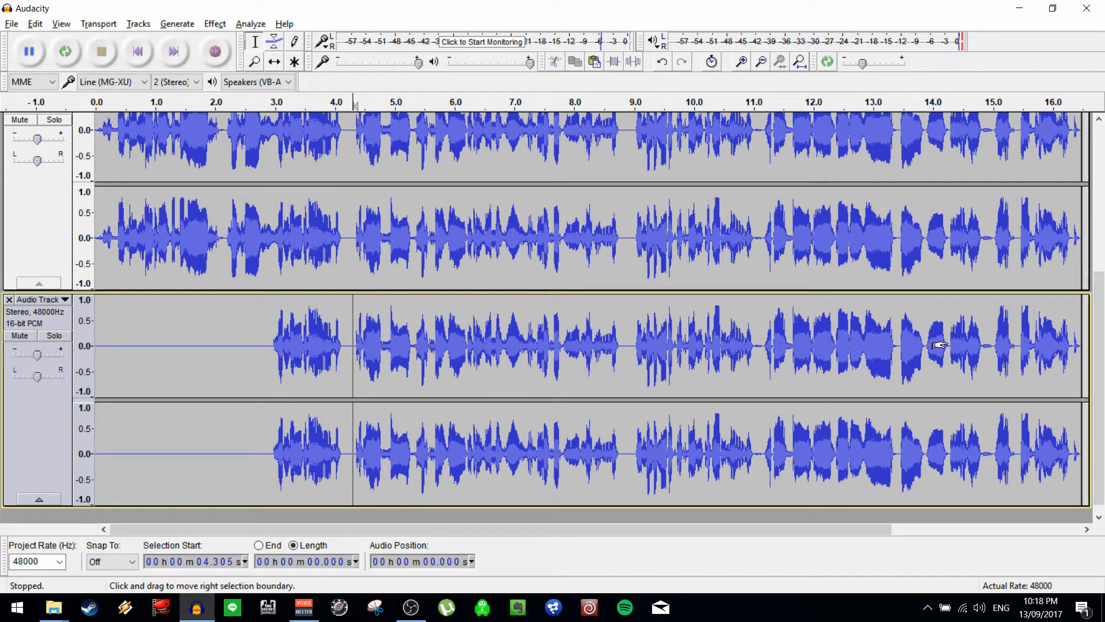
left_click(949, 345, "shift")
key("ctrl+l")
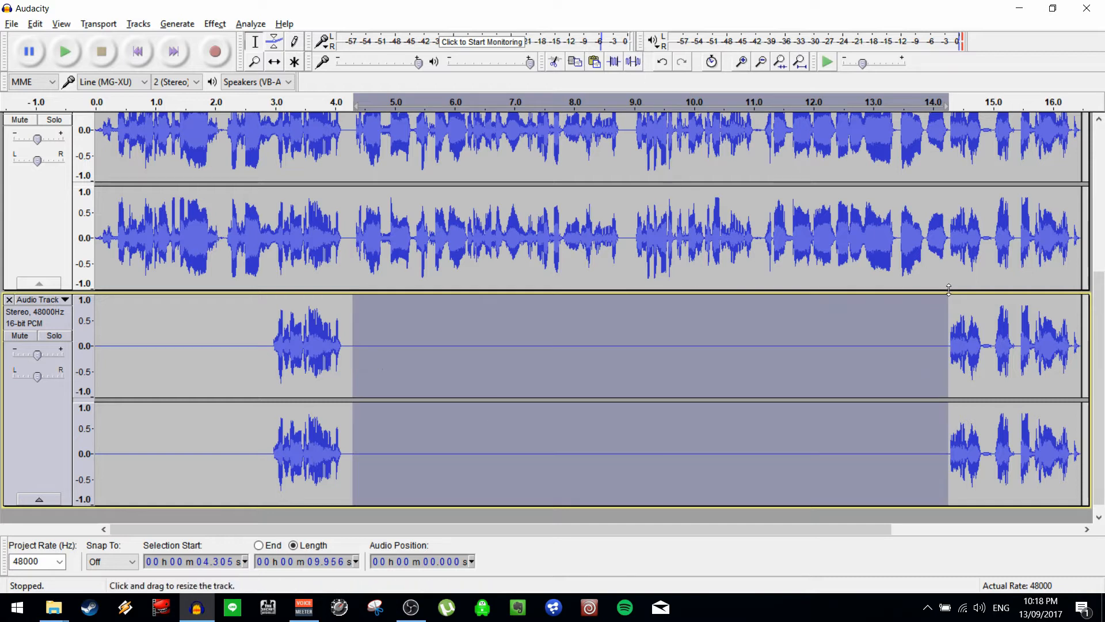
left_click(936, 326)
key("space")
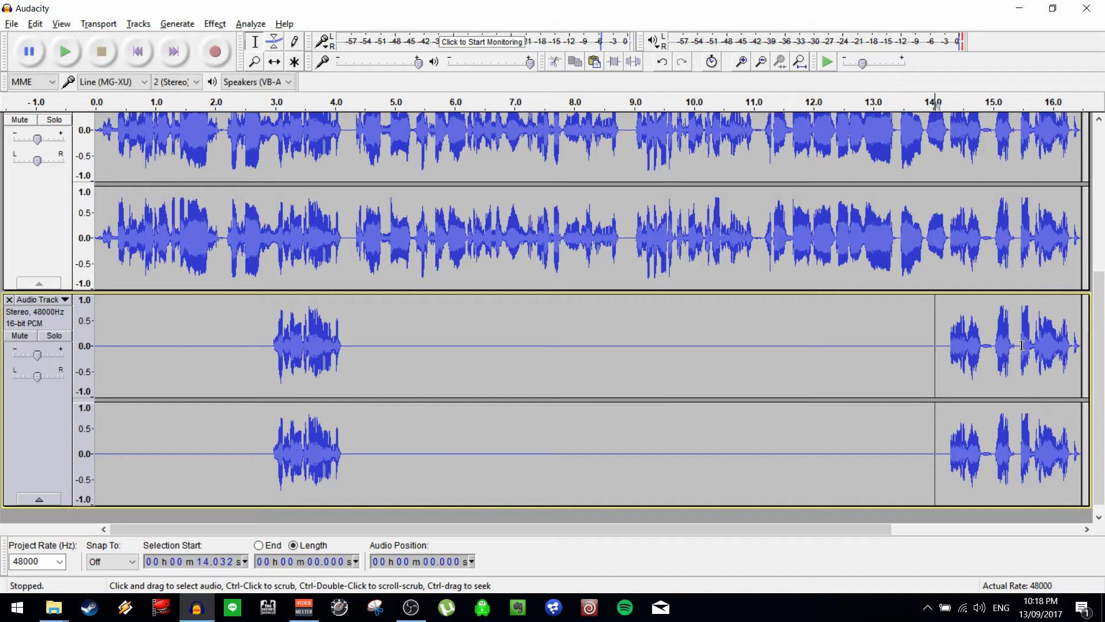
Silence the bottom track from about 13.7 s to 15.4 s and play back from about 14.73 s.
left_click_drag(1017, 346, 917, 346)
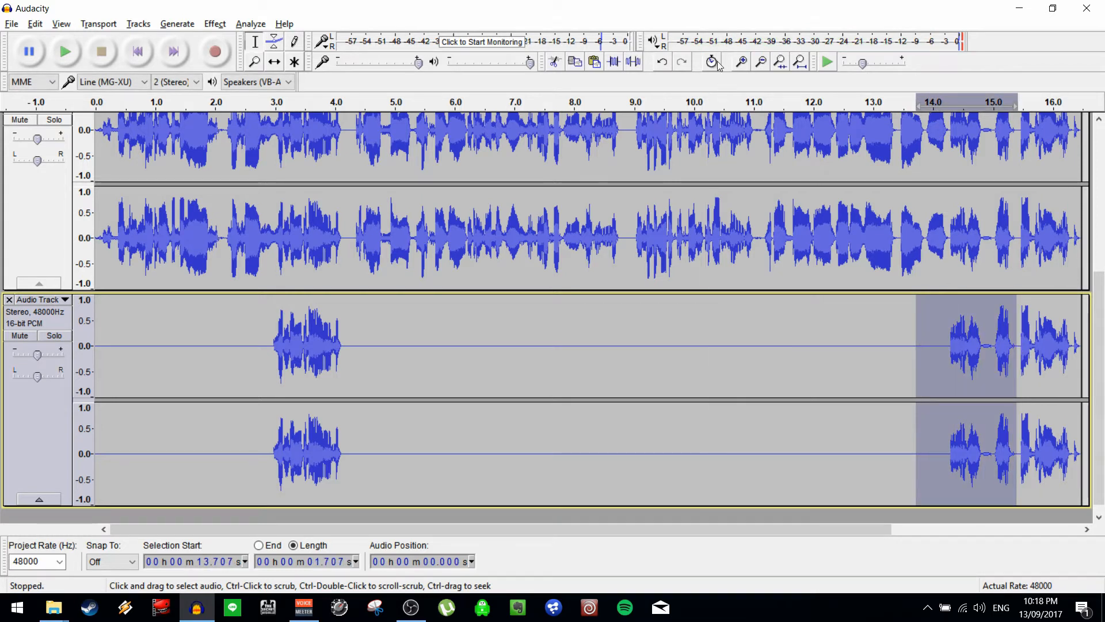
left_click(634, 62)
left_click(978, 325)
key("space")
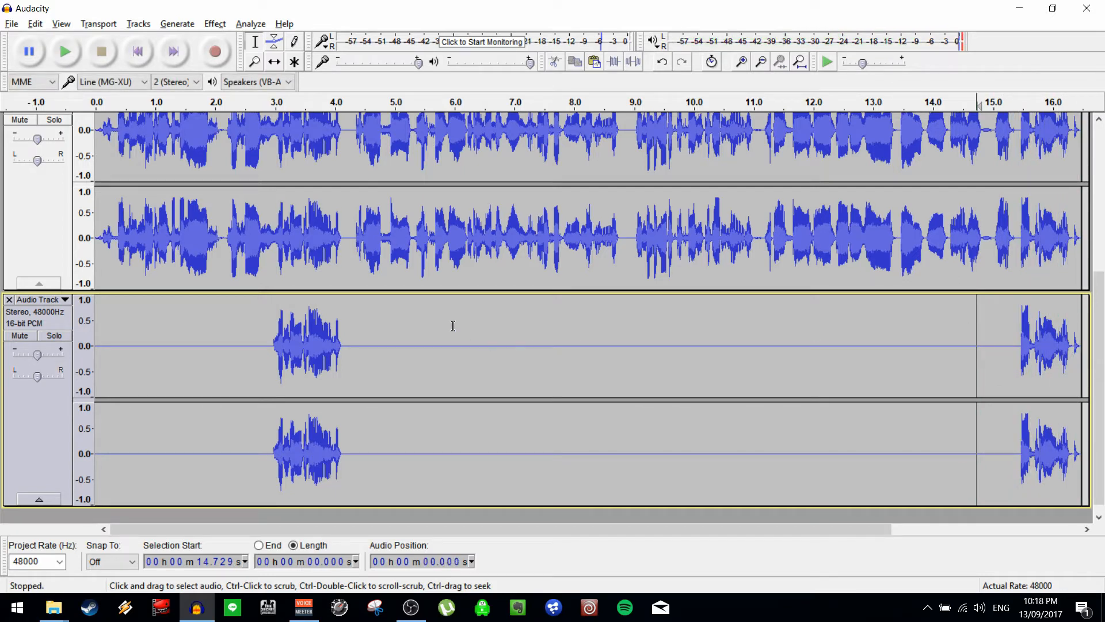
Duplicate the partly silenced bottom track and change the pitch of the upper of the two copies by -9 percent.
left_click(27, 441)
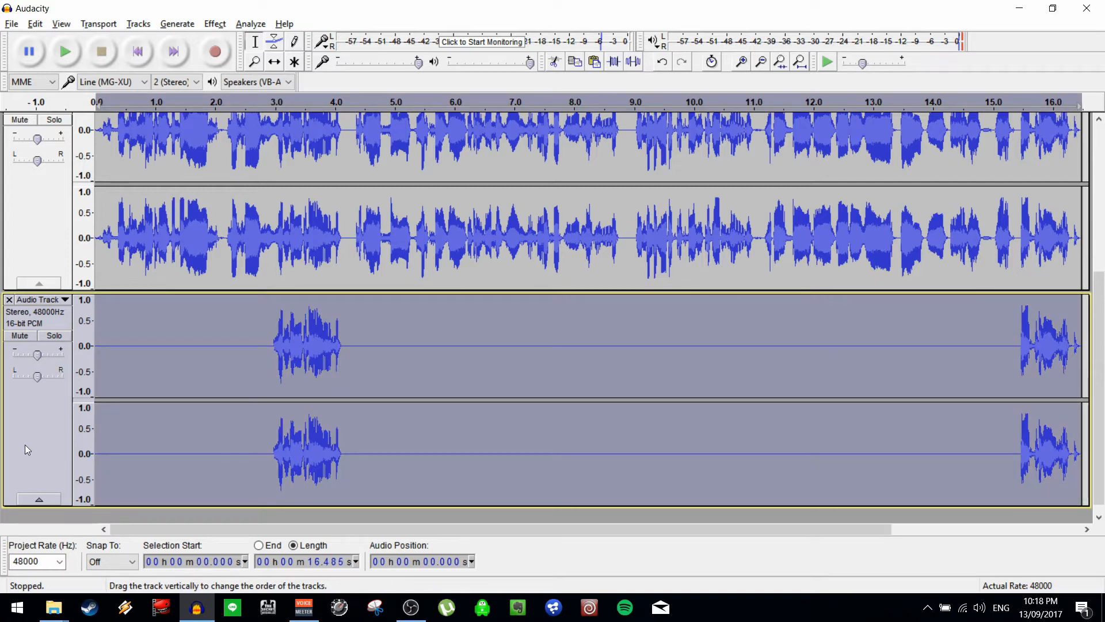
key("ctrl+d")
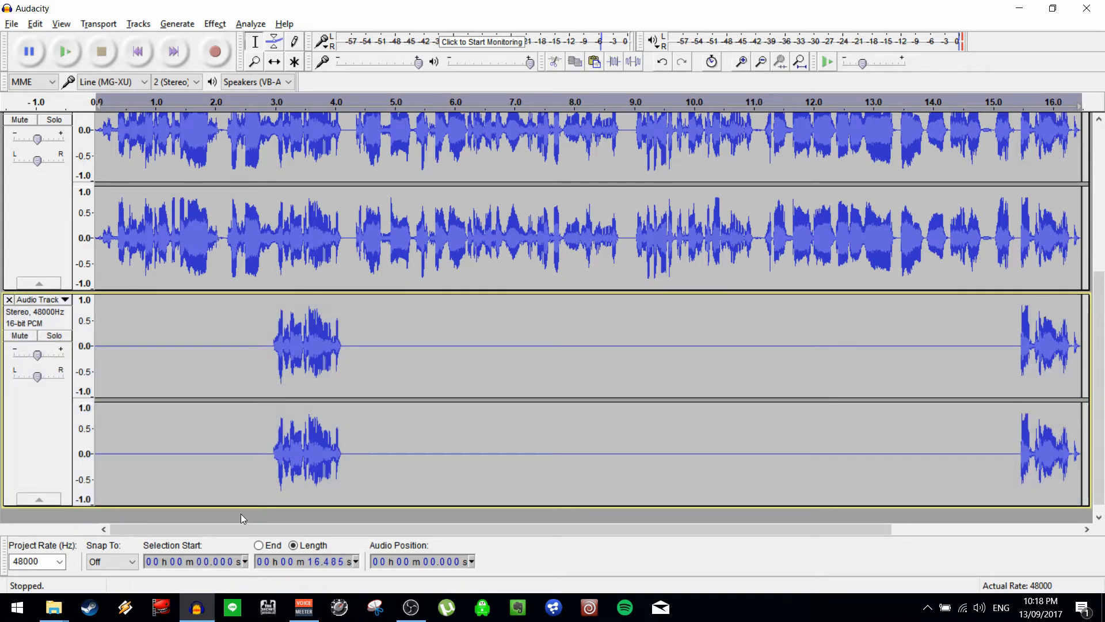
left_click(48, 223)
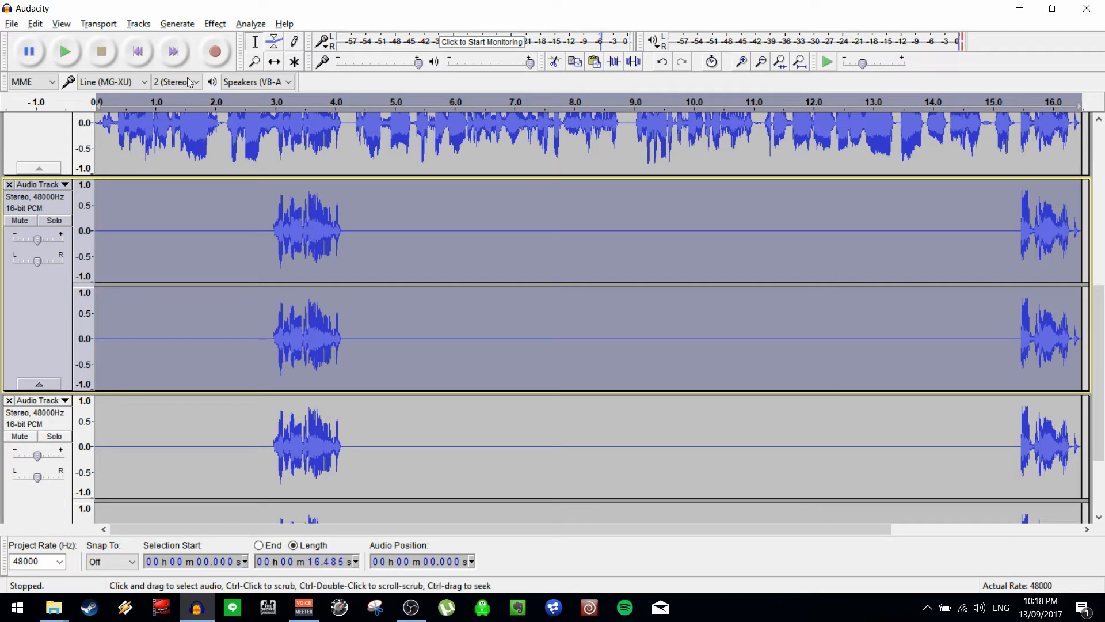
left_click(215, 24)
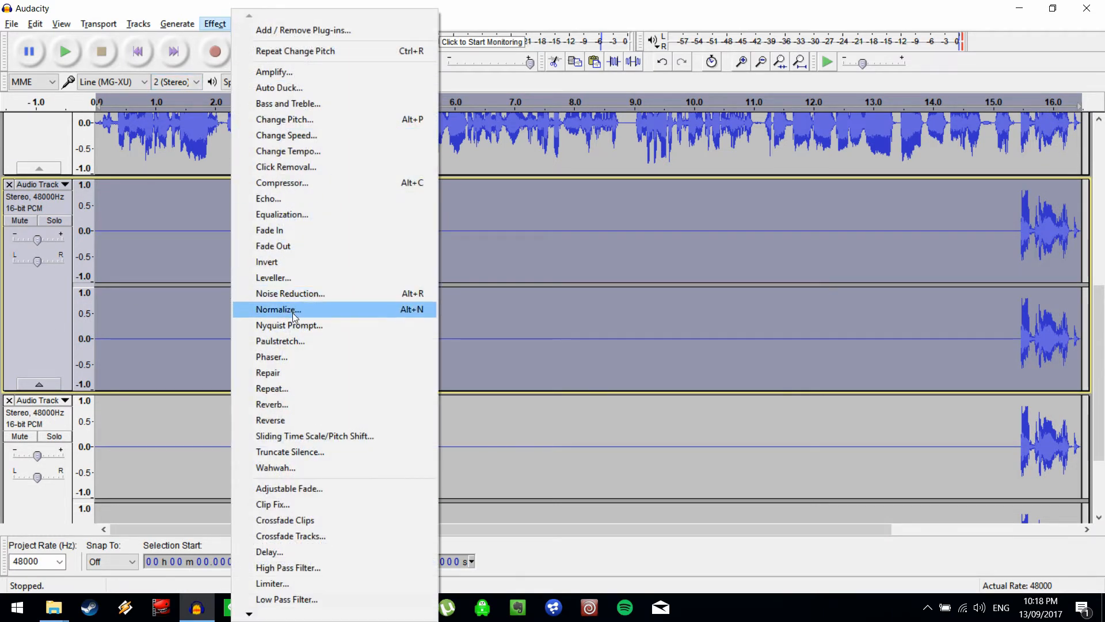
left_click(314, 119)
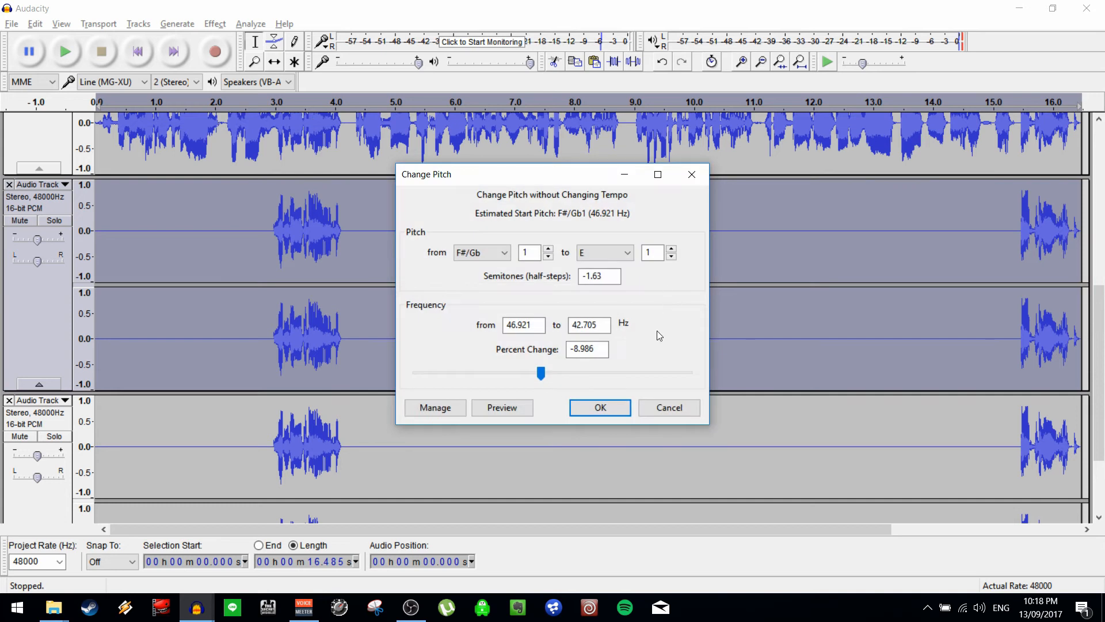
type("-9")
left_click(599, 408)
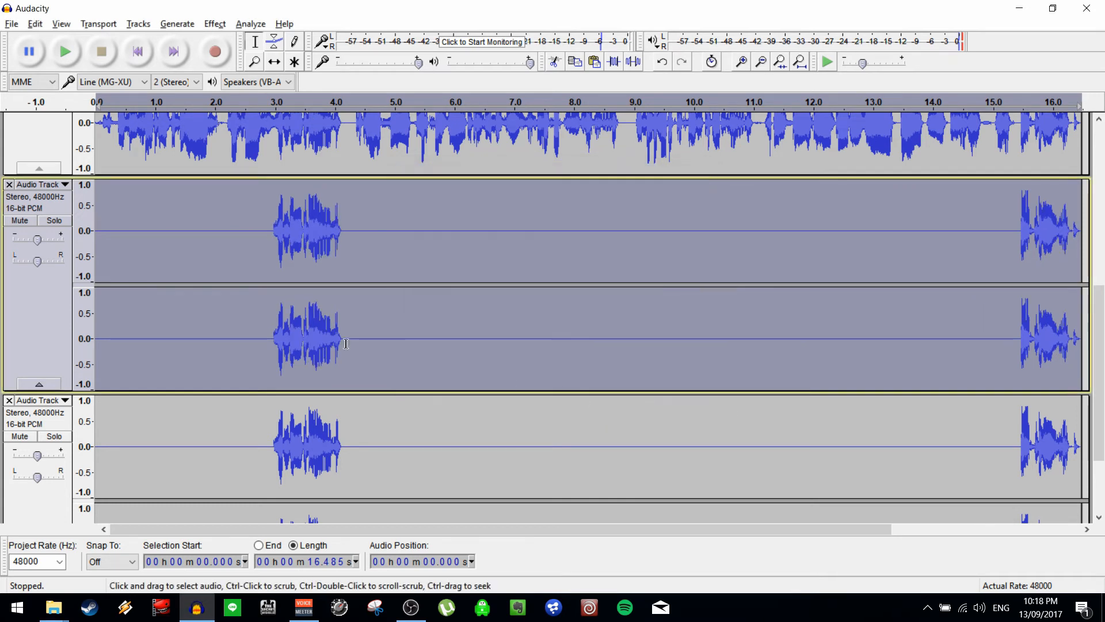
Delete the bottom track, the copy that was not pitch-shifted in the last change.
scroll(426, 369, "down", 2)
left_click(34, 420)
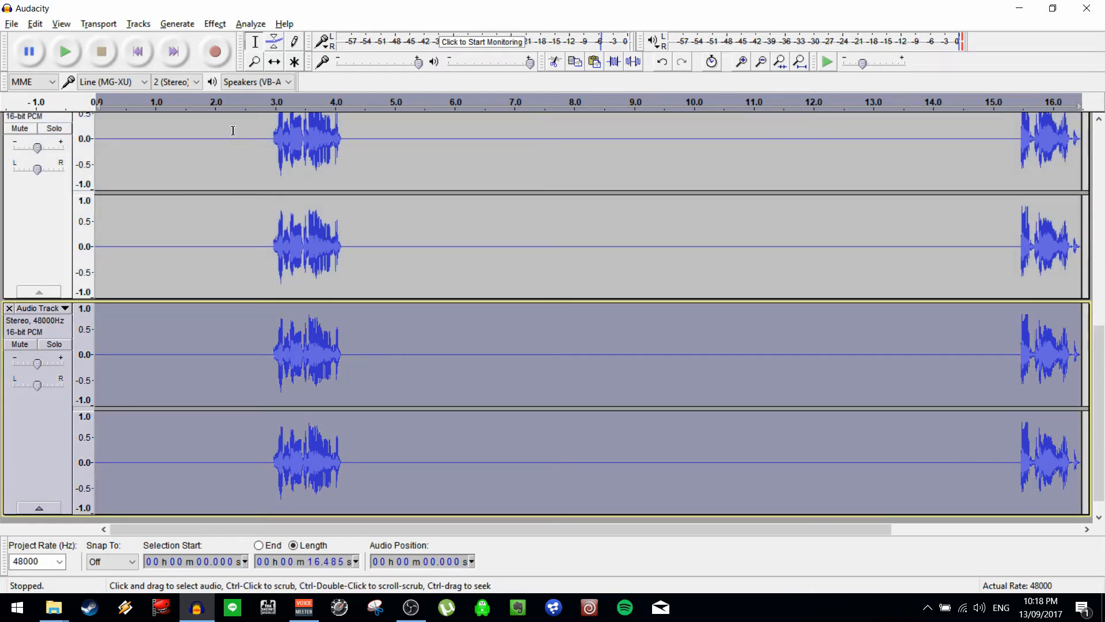
left_click(215, 24)
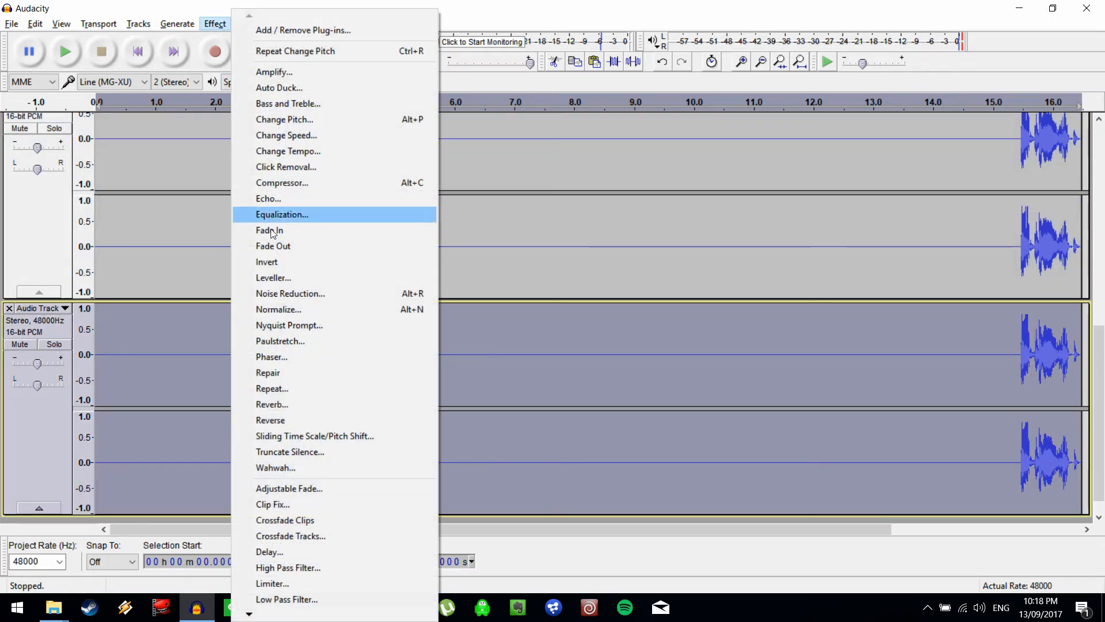
key("Escape")
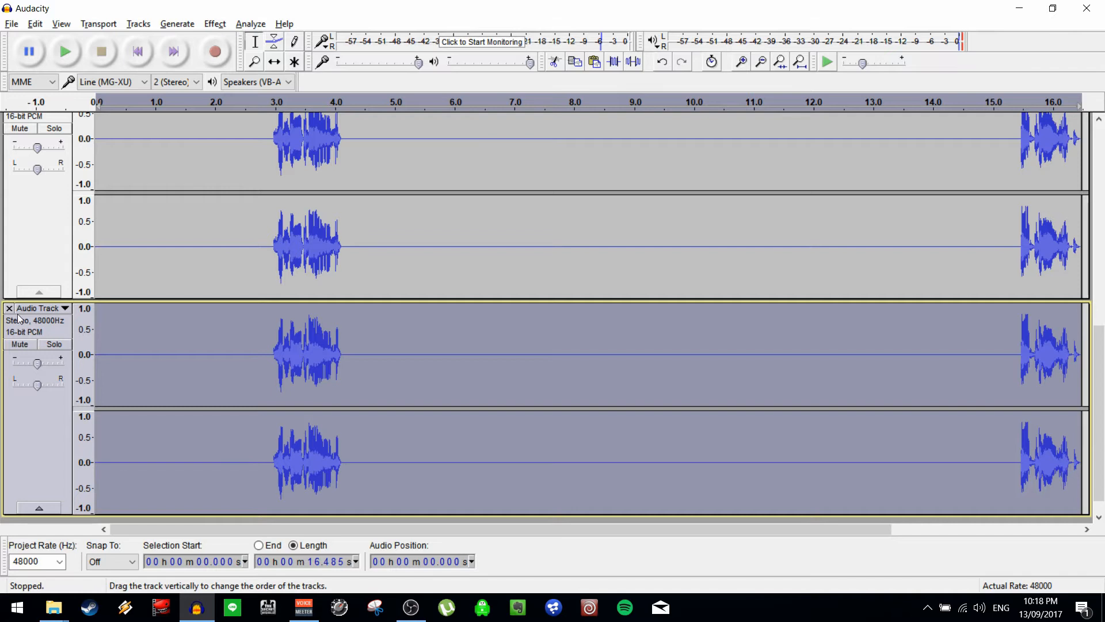
left_click(9, 309)
scroll(260, 314, "up", 1)
scroll(230, 314, "down", 1)
Play the mix back from the start of the project past the phrase at about 3 s.
left_click(39, 416)
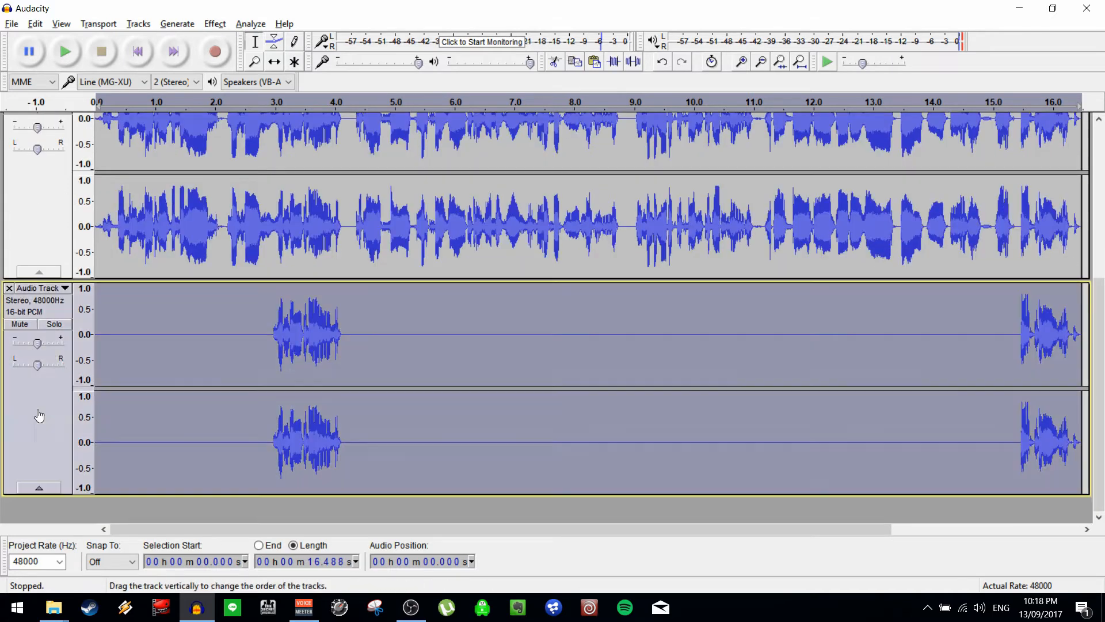
left_click(201, 334)
key("Home")
key("space")
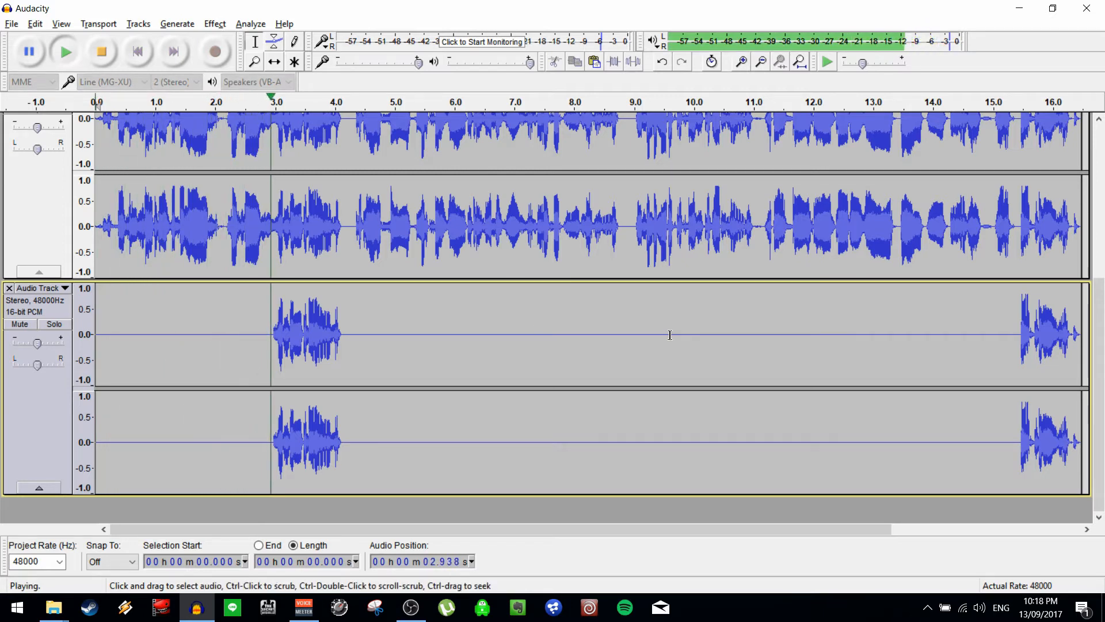
key("space")
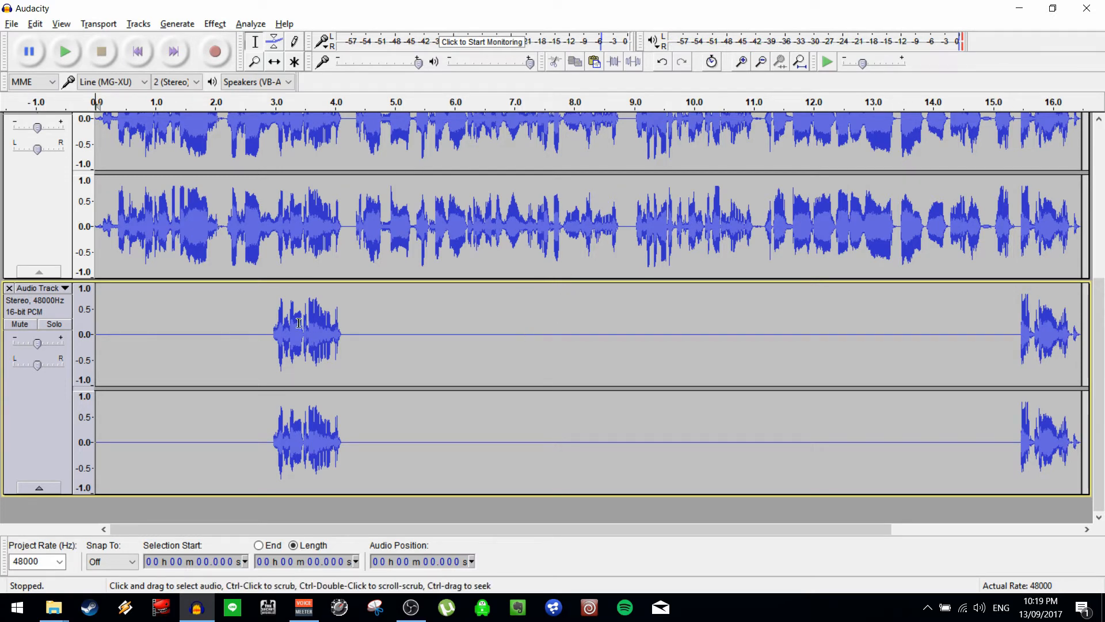
Duplicate the partly silenced bottom track and change the new copy's pitch by -8 percent.
left_click(56, 393)
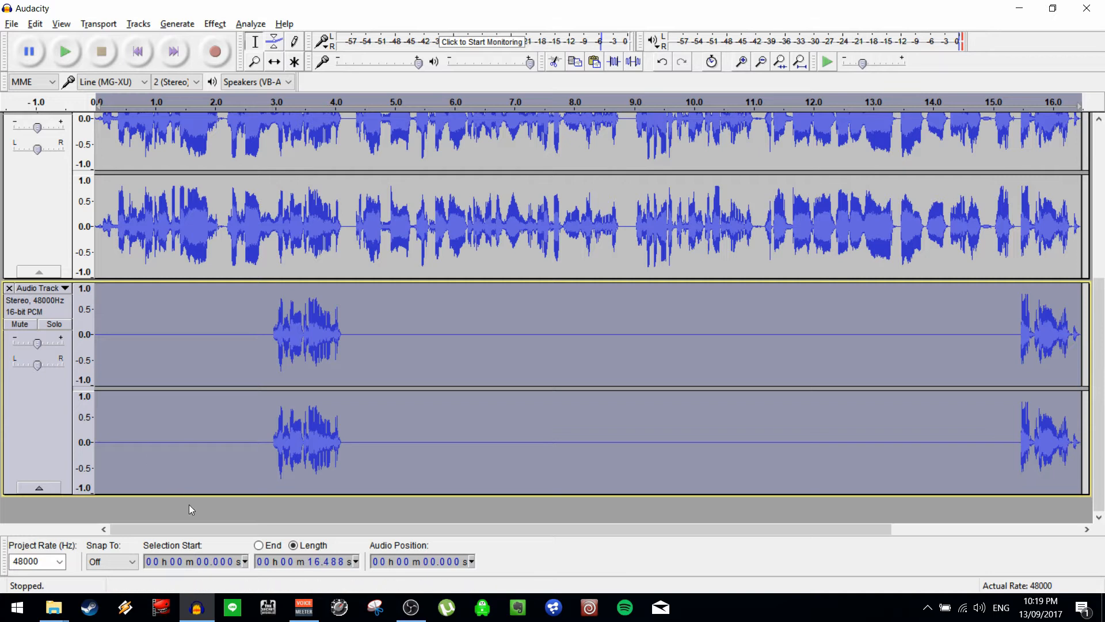
key("ctrl+d")
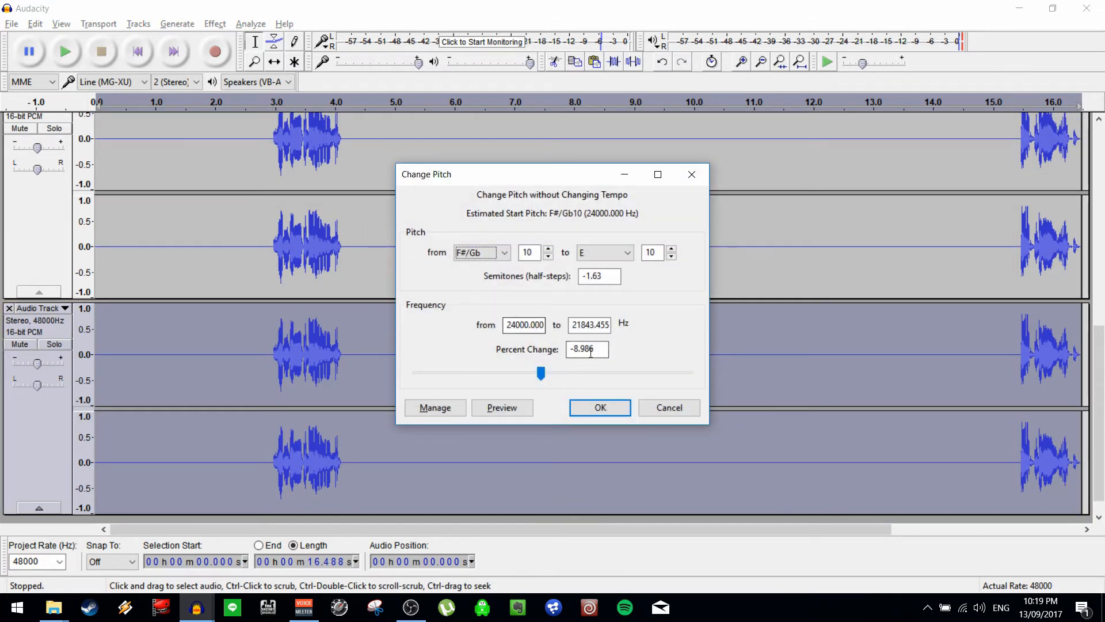
left_click_drag(593, 349, 504, 339)
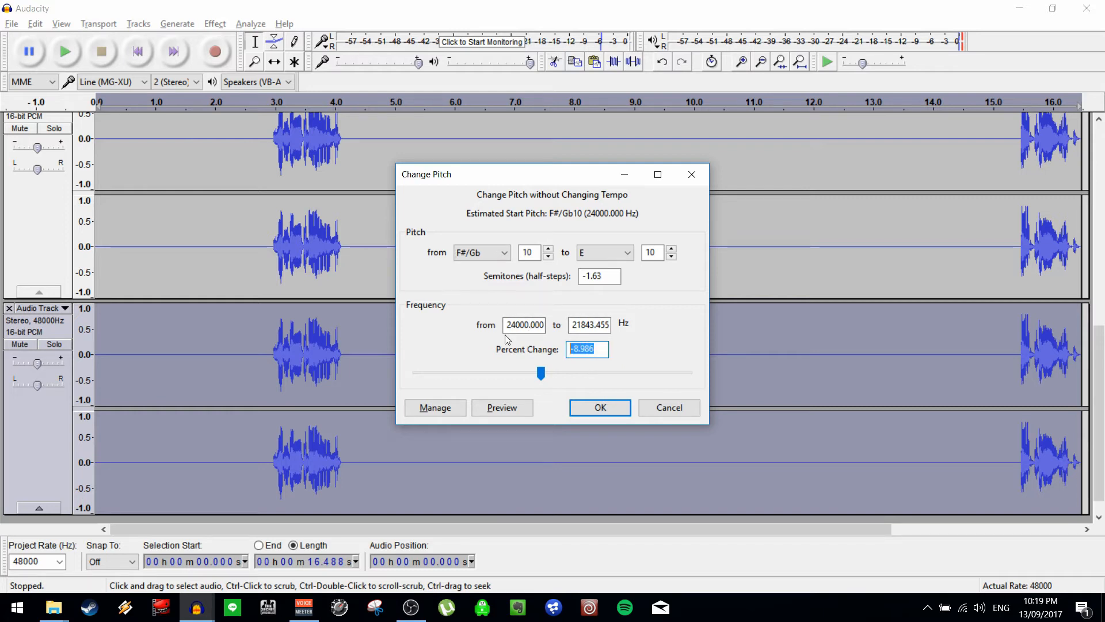
type("-8")
key("Return")
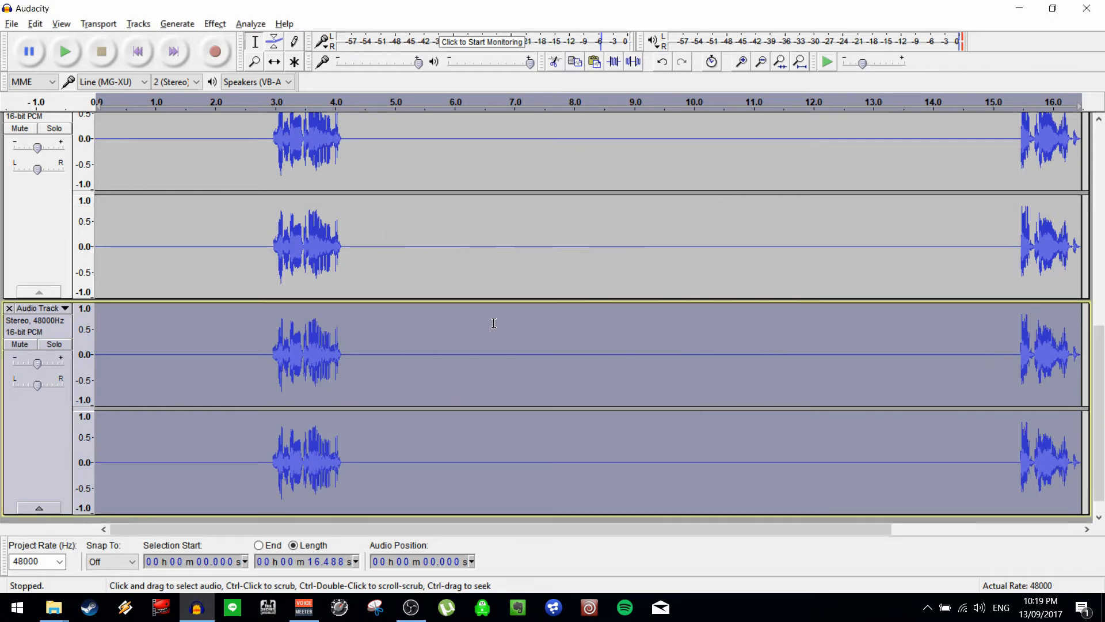
Play the layered tracks back from about 1.48 s to hear the phrase with the added layer.
left_click(185, 239)
key("space")
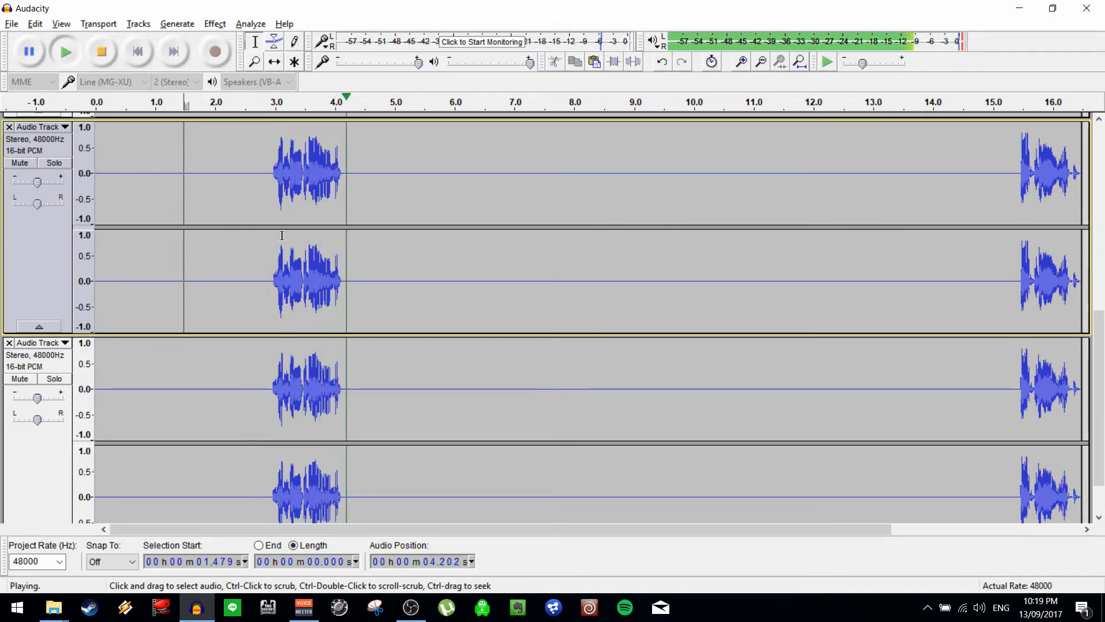
key("space")
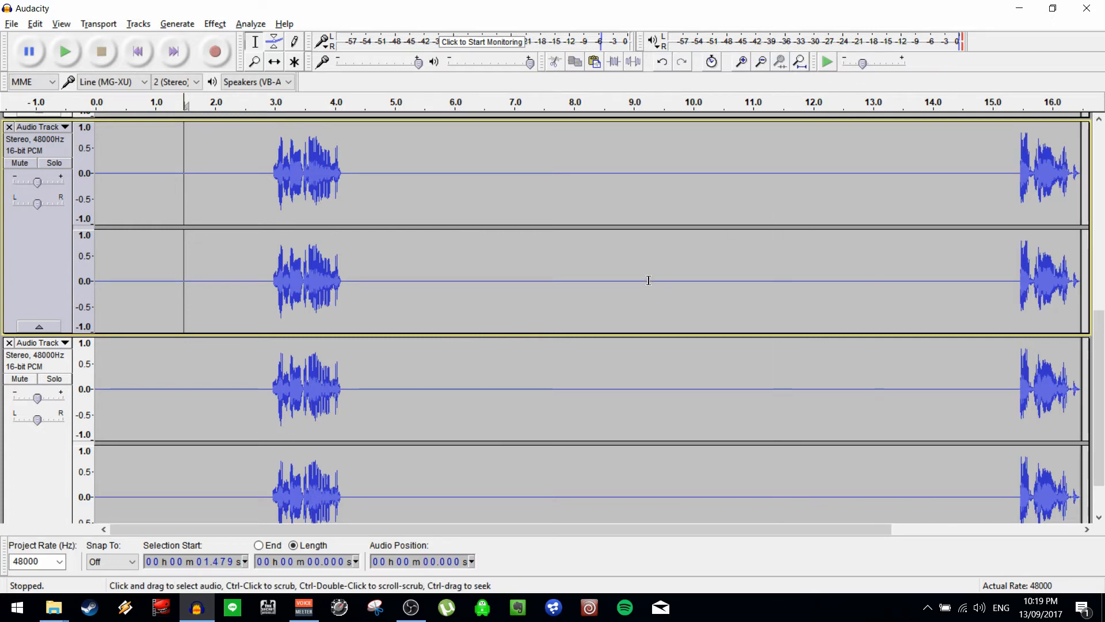
scroll(493, 369, "up", 4)
scroll(452, 248, "down", 5)
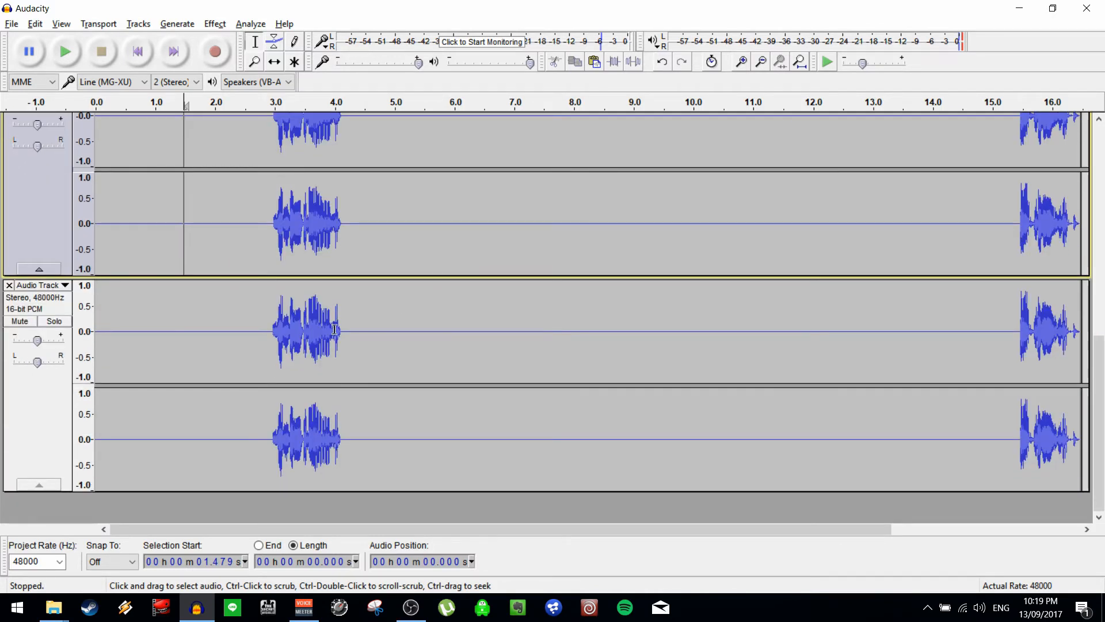
Apply Reverb with a room size of 78% to the entire bottom track.
left_click(553, 323)
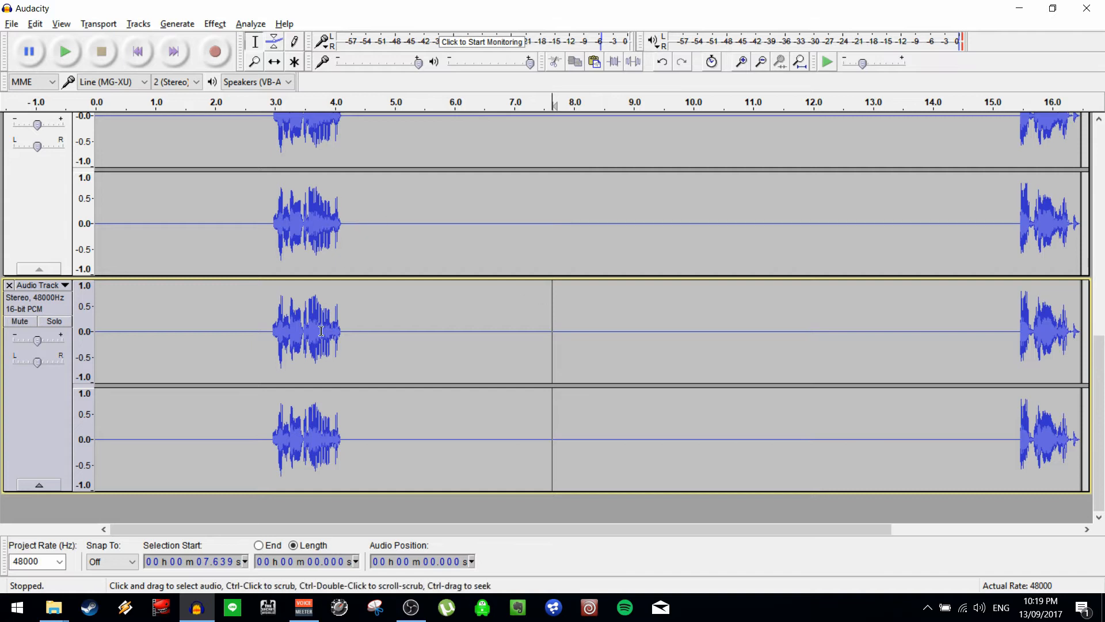
left_click(56, 398)
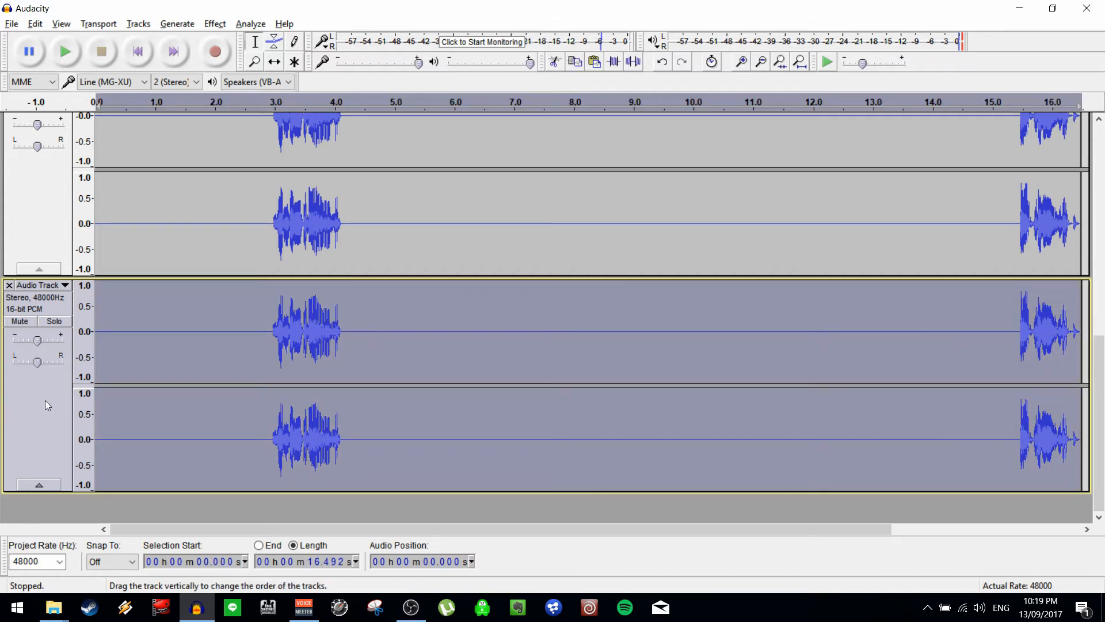
left_click(213, 26)
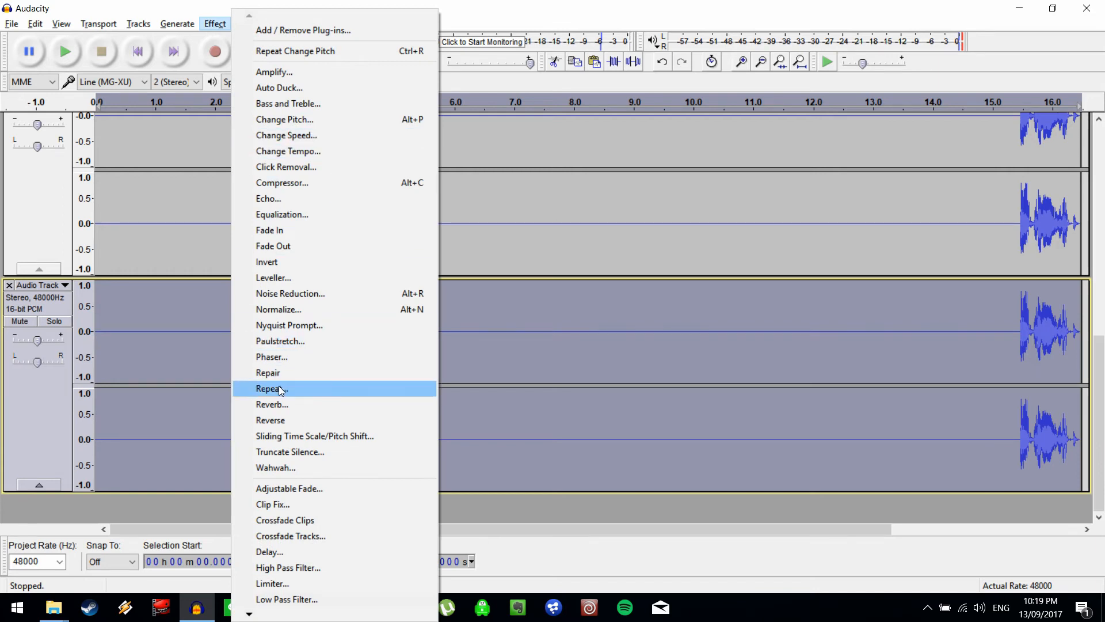
left_click(282, 405)
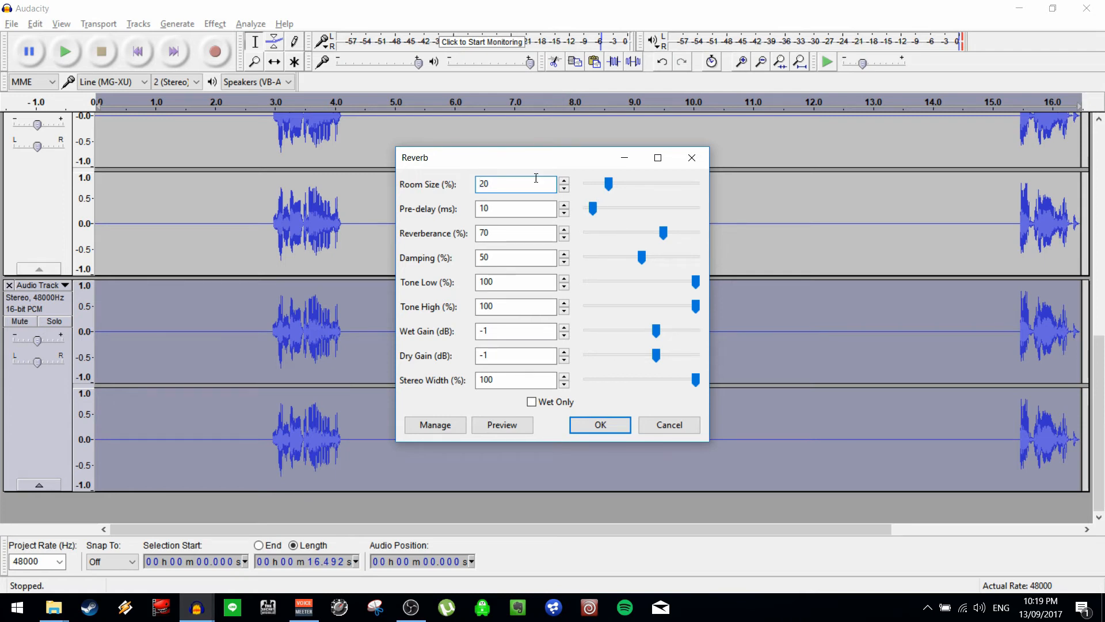
left_click_drag(643, 189, 679, 187)
left_click(601, 424)
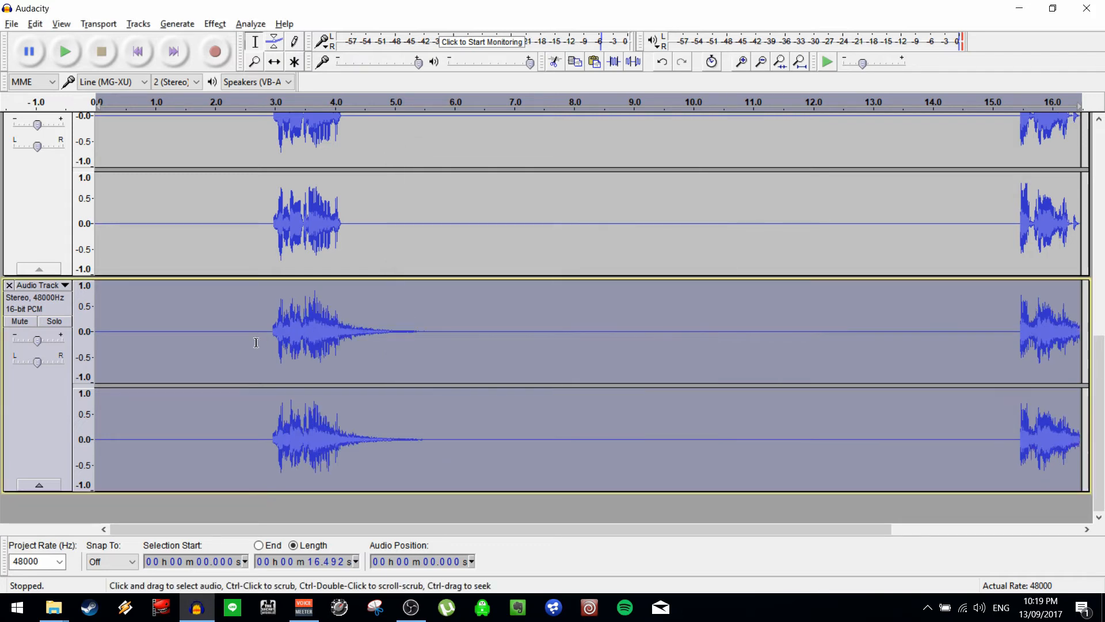
Play back from about 2.33 s and undo the reverb on the bottom track.
left_click(236, 347)
key("space")
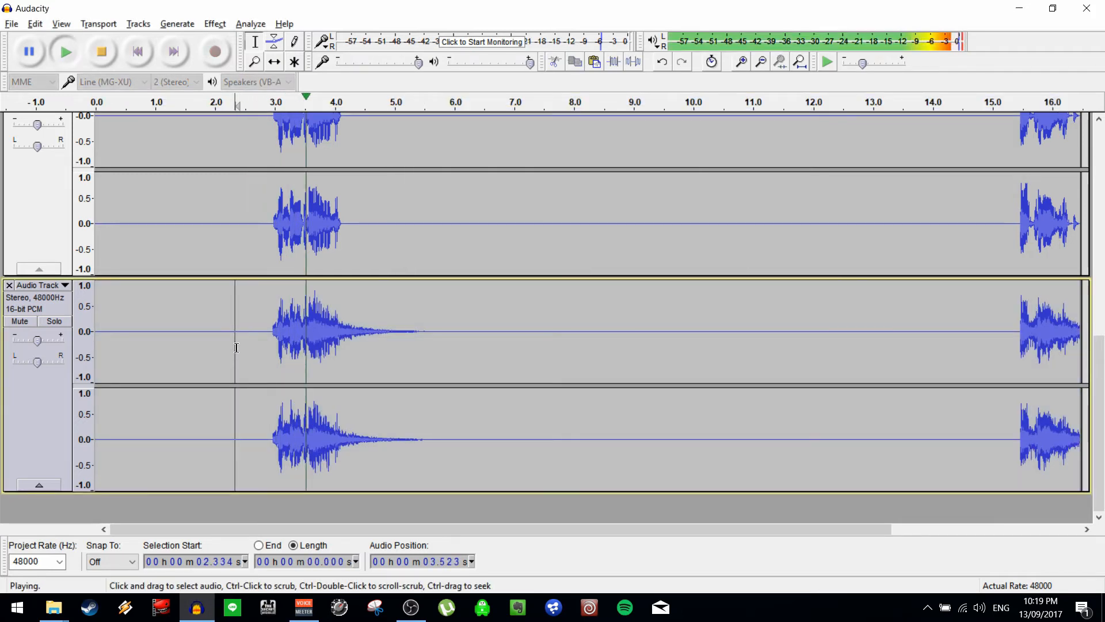
key("space")
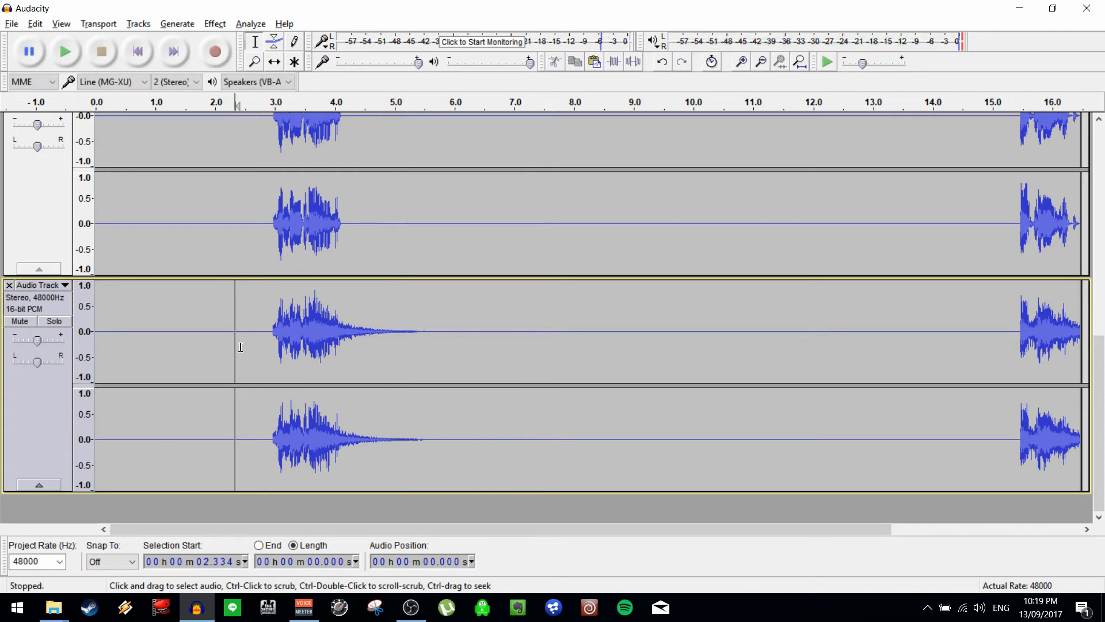
double_click(243, 347)
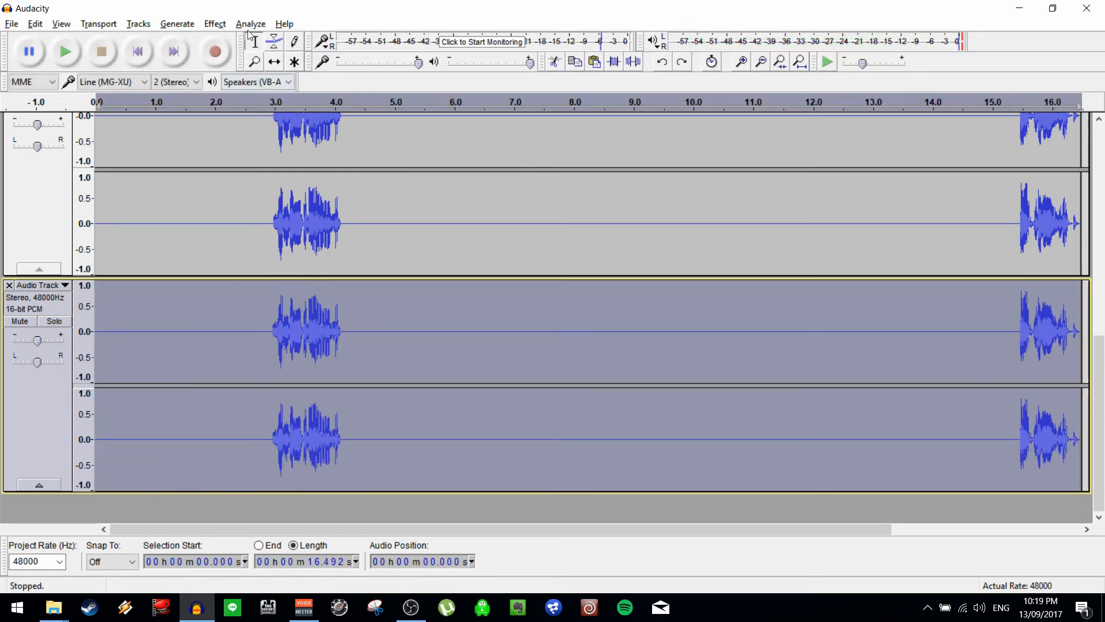
Apply Reverb with a room size of 20% to the bottom track.
left_click(214, 23)
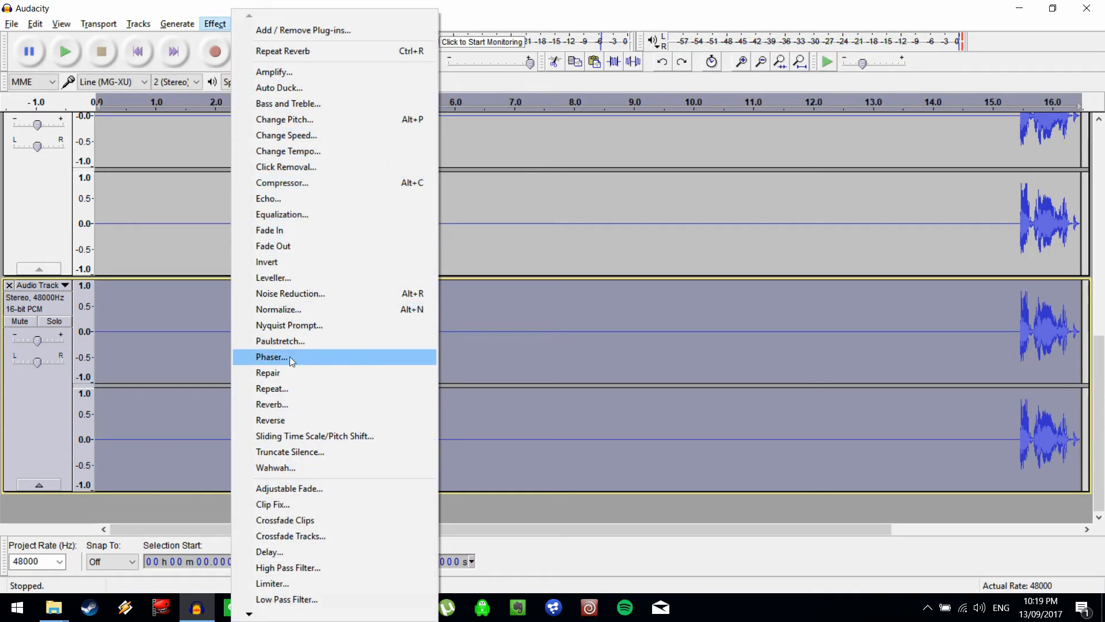
left_click(307, 404)
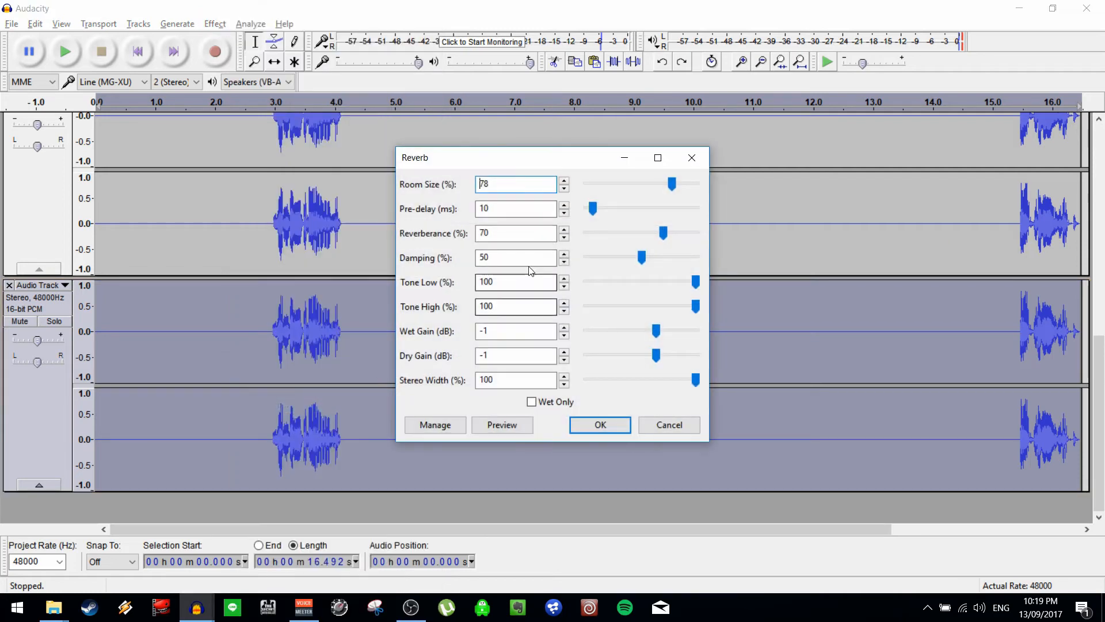
type("20")
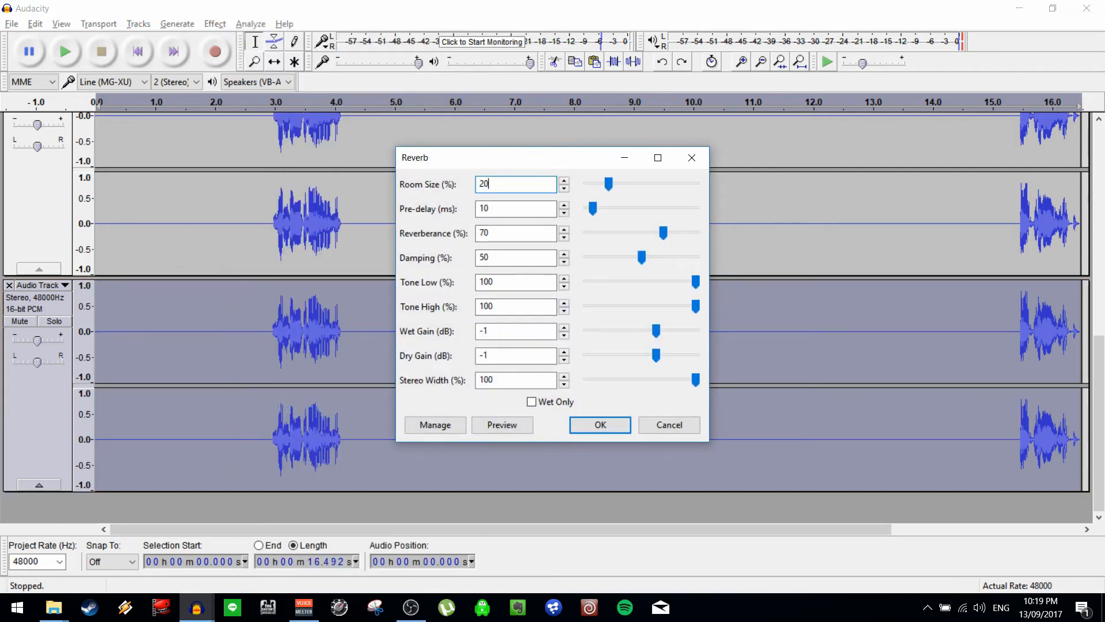
left_click(599, 424)
Play back from about 1.87 s and undo the 20% room size reverb.
left_click(207, 346)
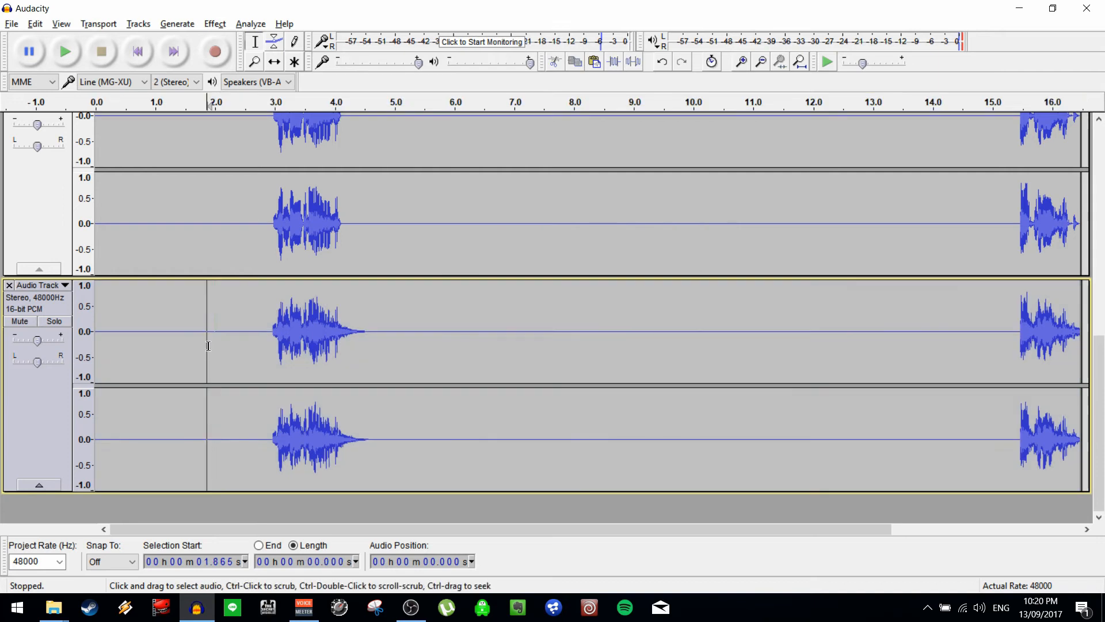
key("space")
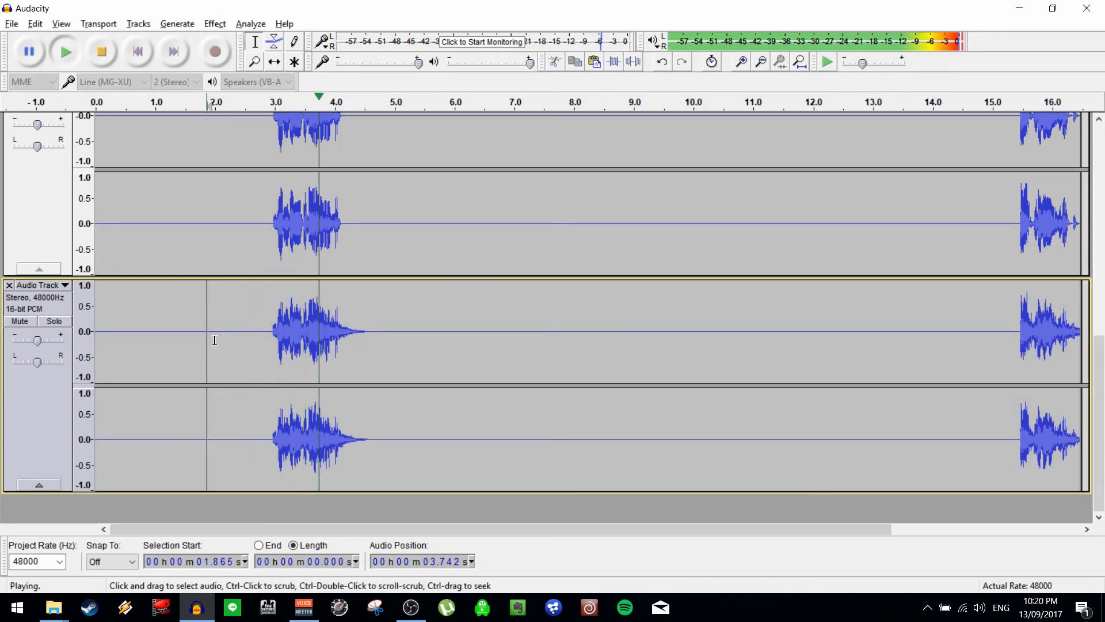
key("space")
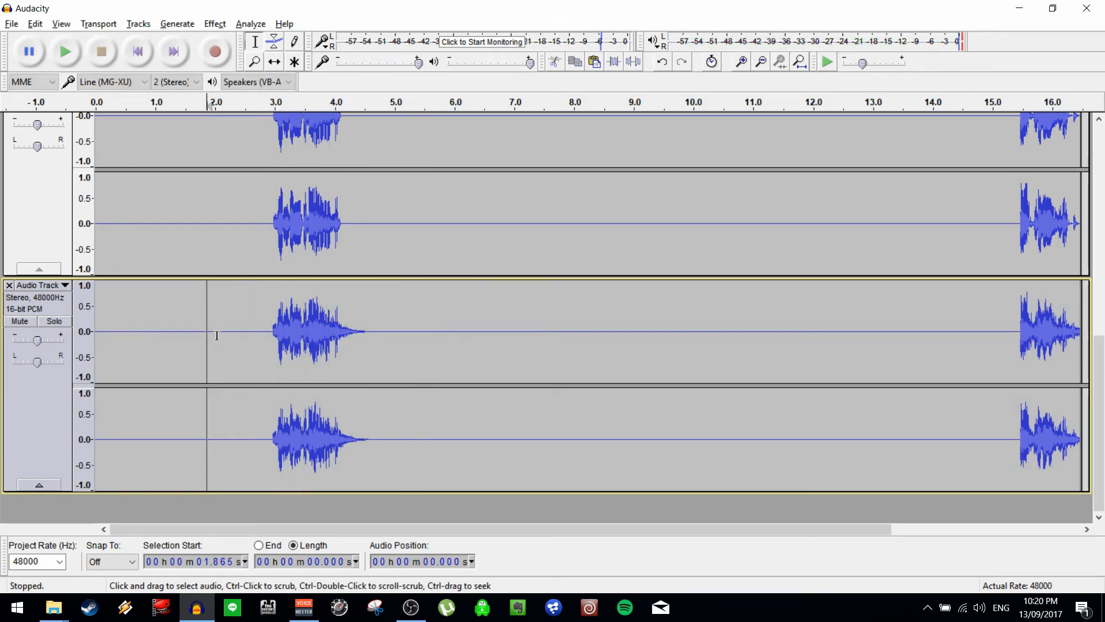
key("ctrl+z")
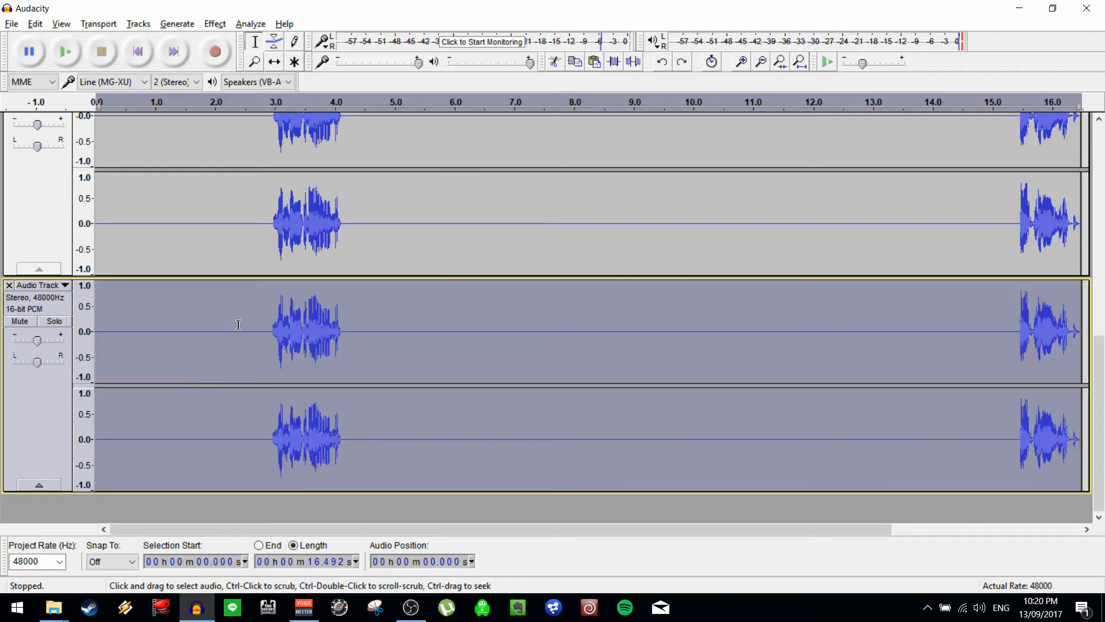
Apply Reverb with a room size of 10% to the bottom track and play back from about 2.57 s.
left_click(215, 24)
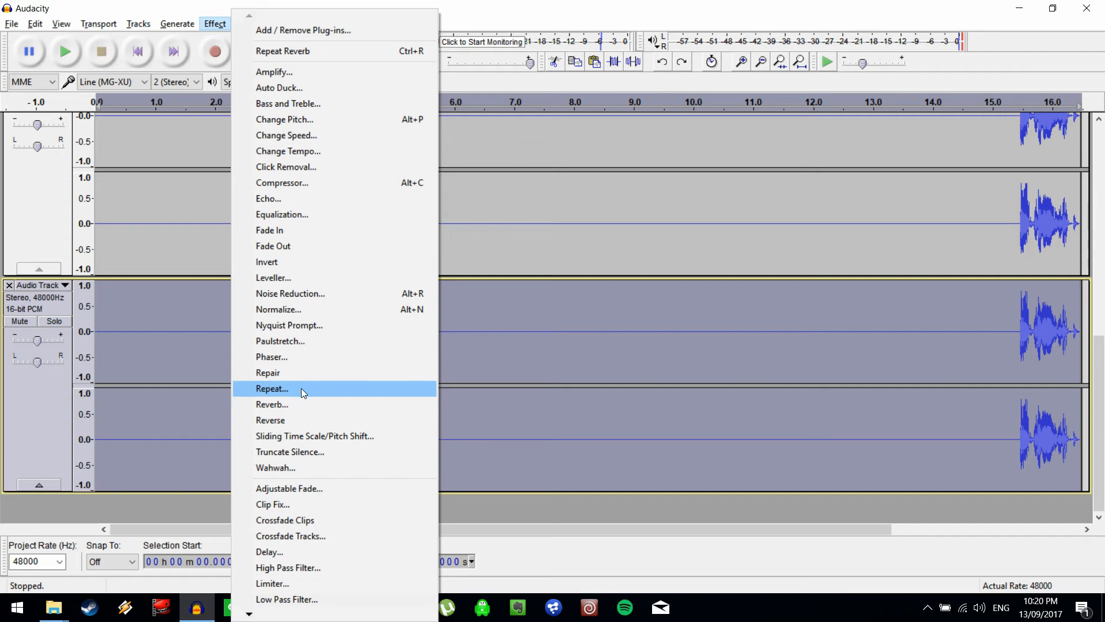
left_click(299, 403)
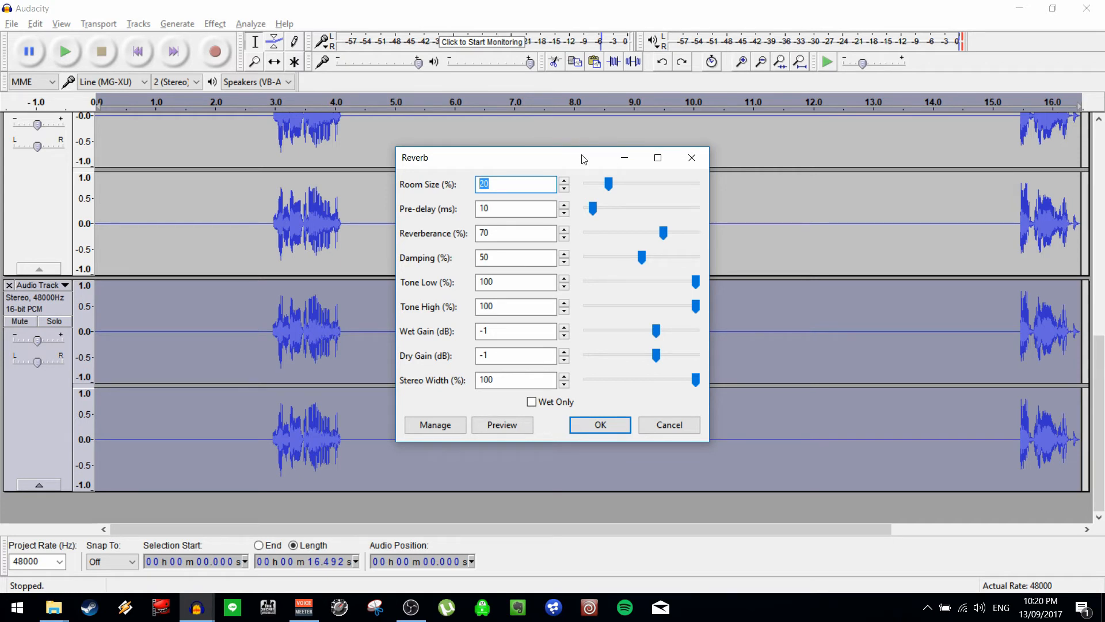
type("10")
left_click(599, 424)
left_click(250, 357)
key("space")
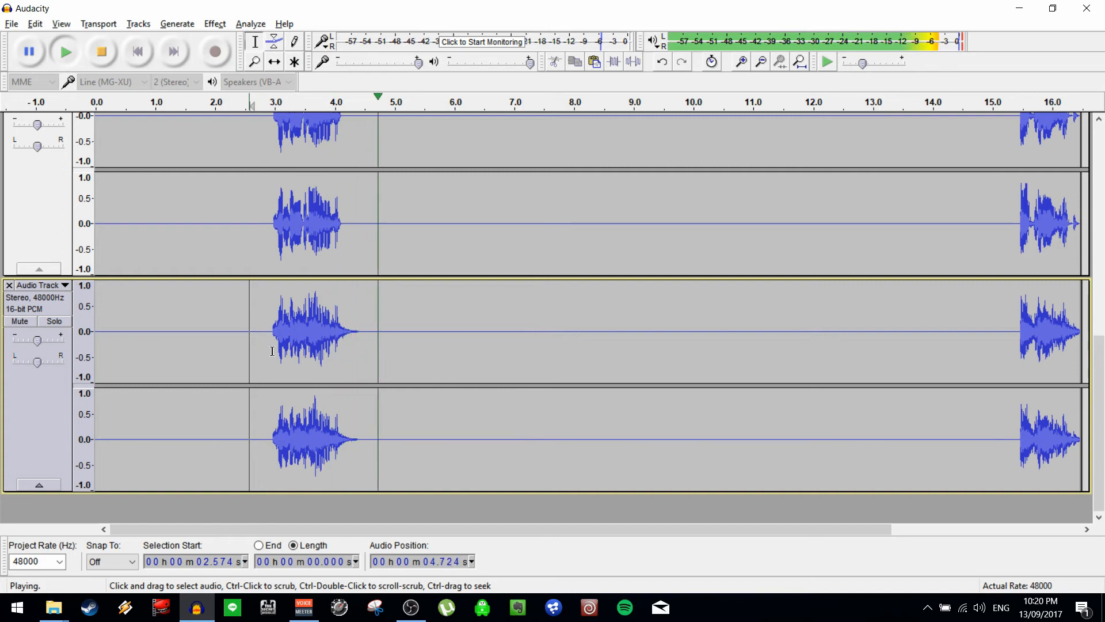
key("space")
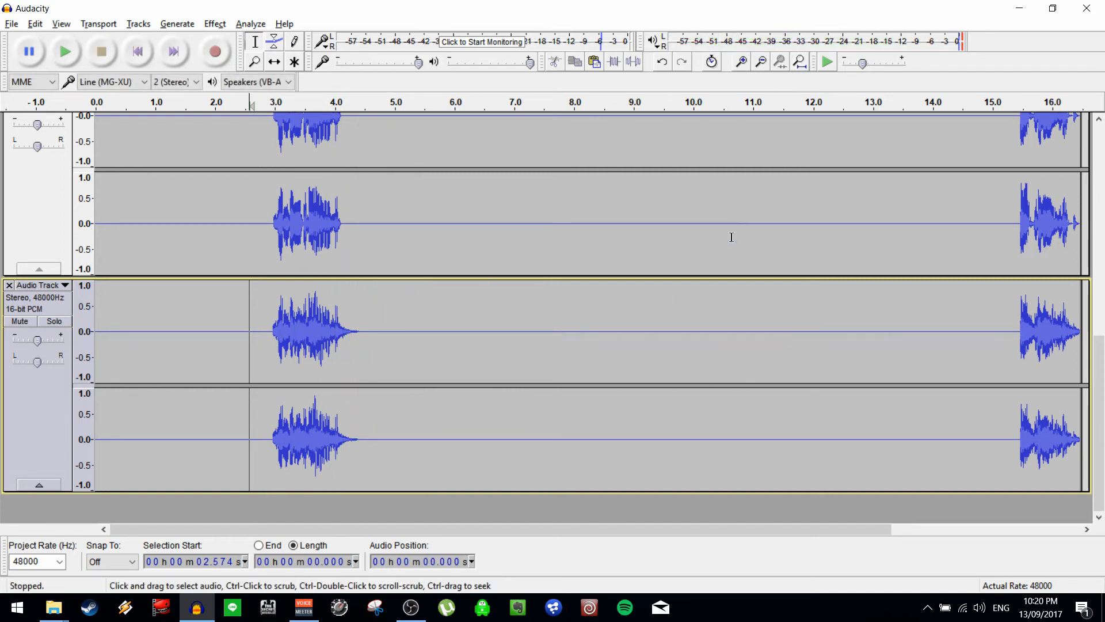
Play the full layered mix from the start of the project and return to the bottom track.
scroll(730, 230, "up", 5)
left_click(641, 209)
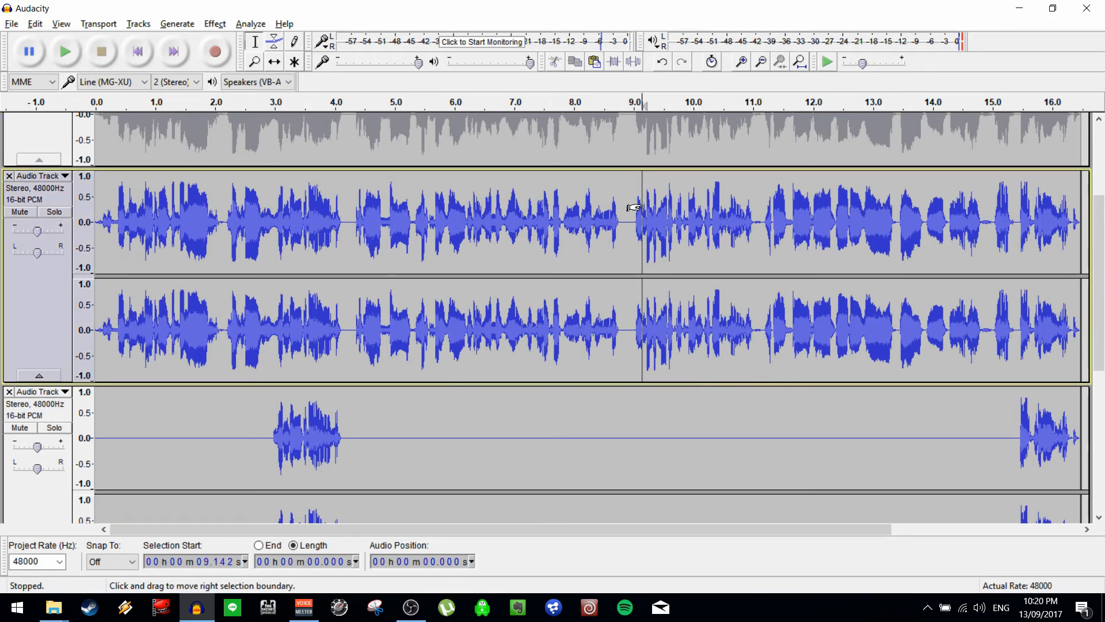
key("Home")
key("space")
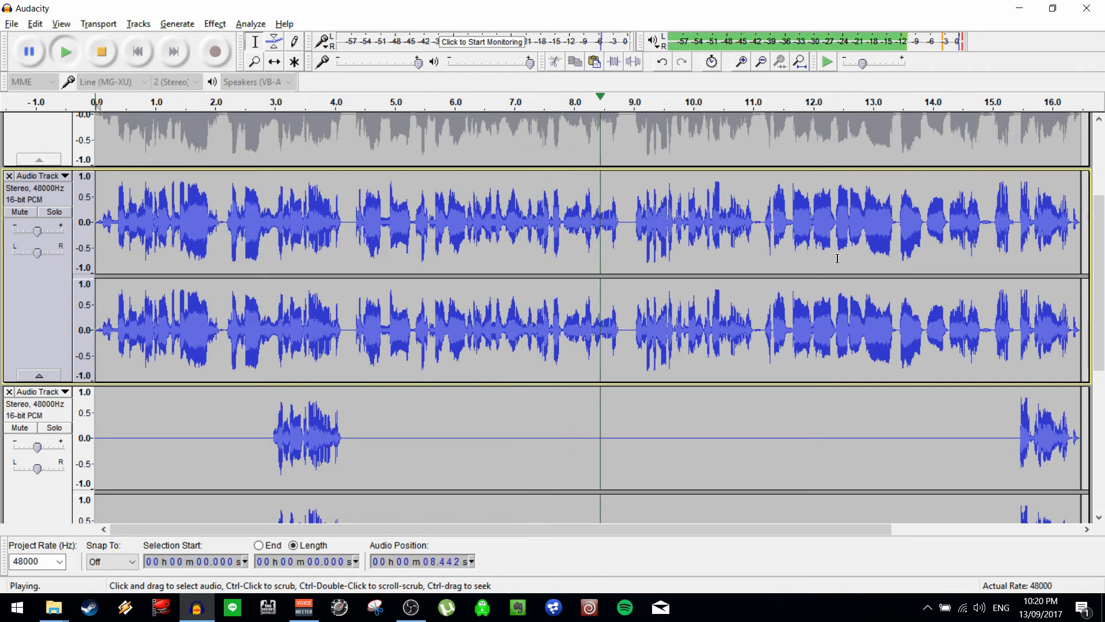
key("space")
scroll(565, 363, "down", 10)
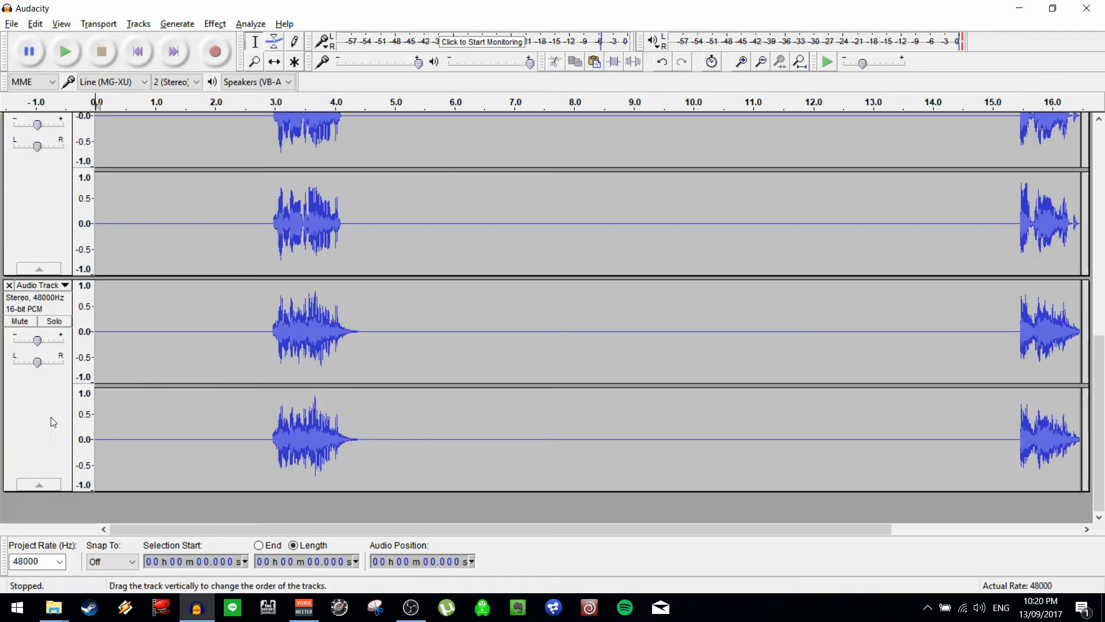
Duplicate the bottom reverb track and play back its phrases from about 2.6 s and 15.05 s.
left_click(52, 422)
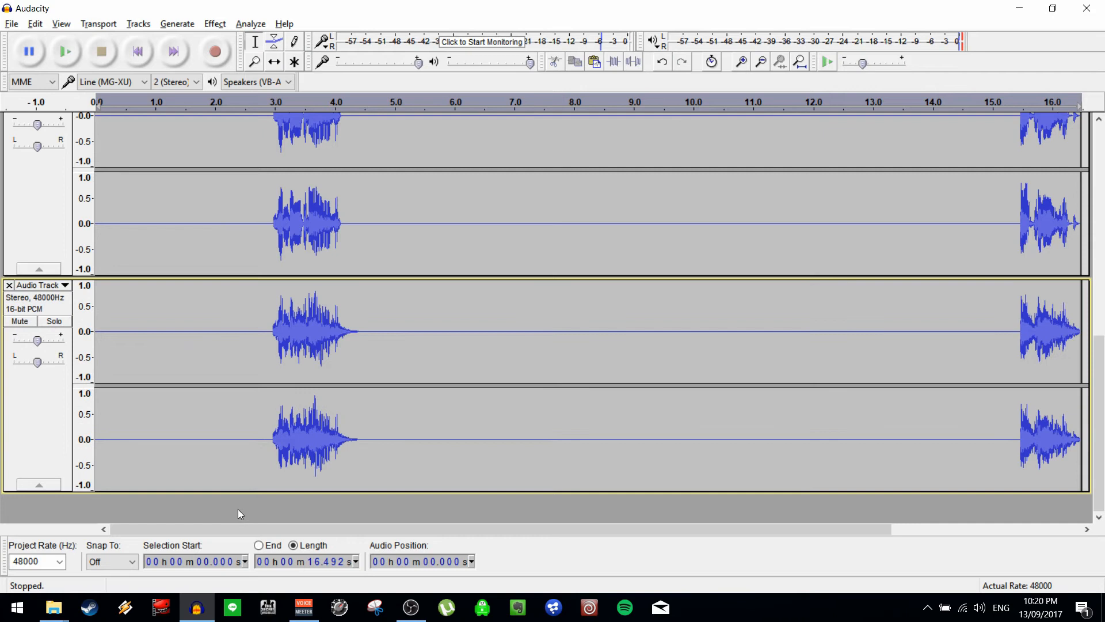
scroll(241, 514, "up", 1)
left_click(251, 367)
key("space")
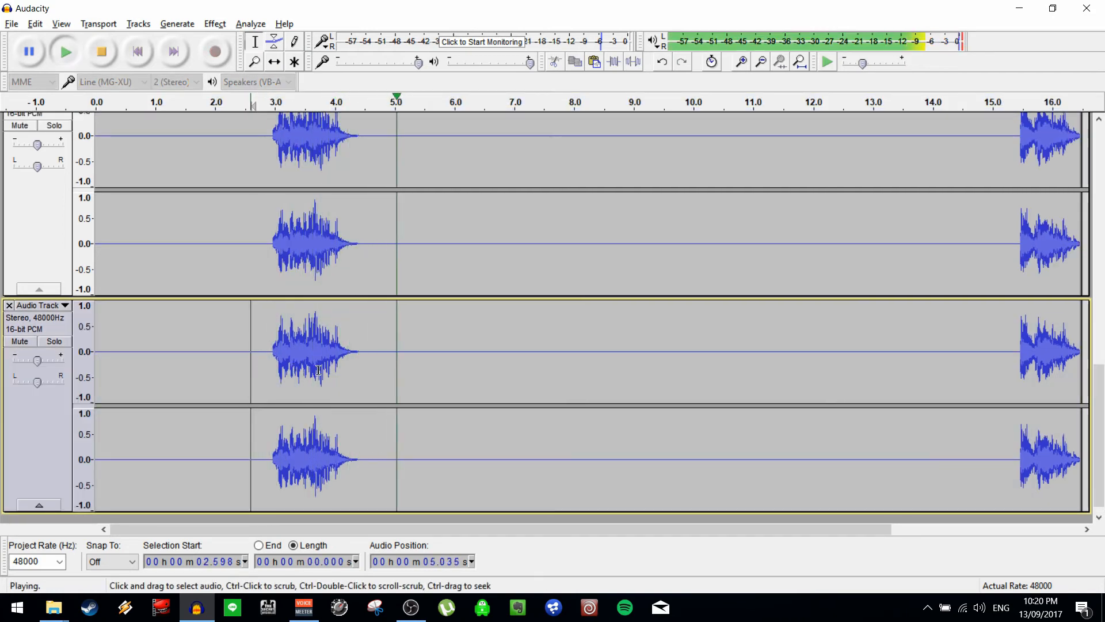
key("space")
left_click(995, 355)
key("space")
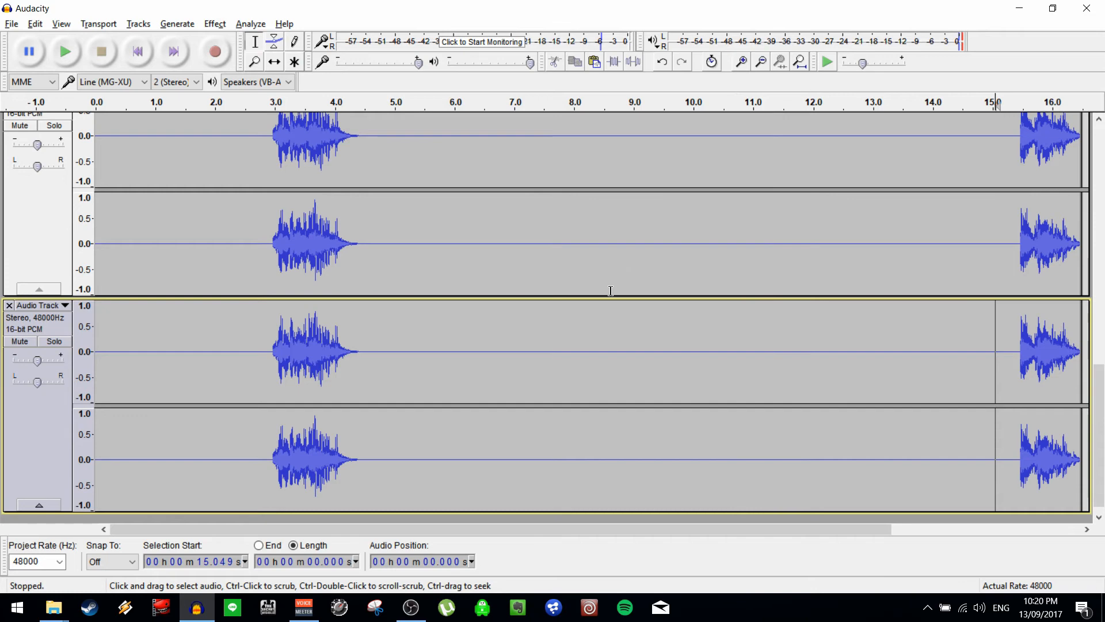
Review the stacked tracks from the muted original down to the reverb layers and fit the whole project in view.
scroll(610, 291, "up", 5)
scroll(617, 281, "up", 5)
scroll(516, 439, "down", 3)
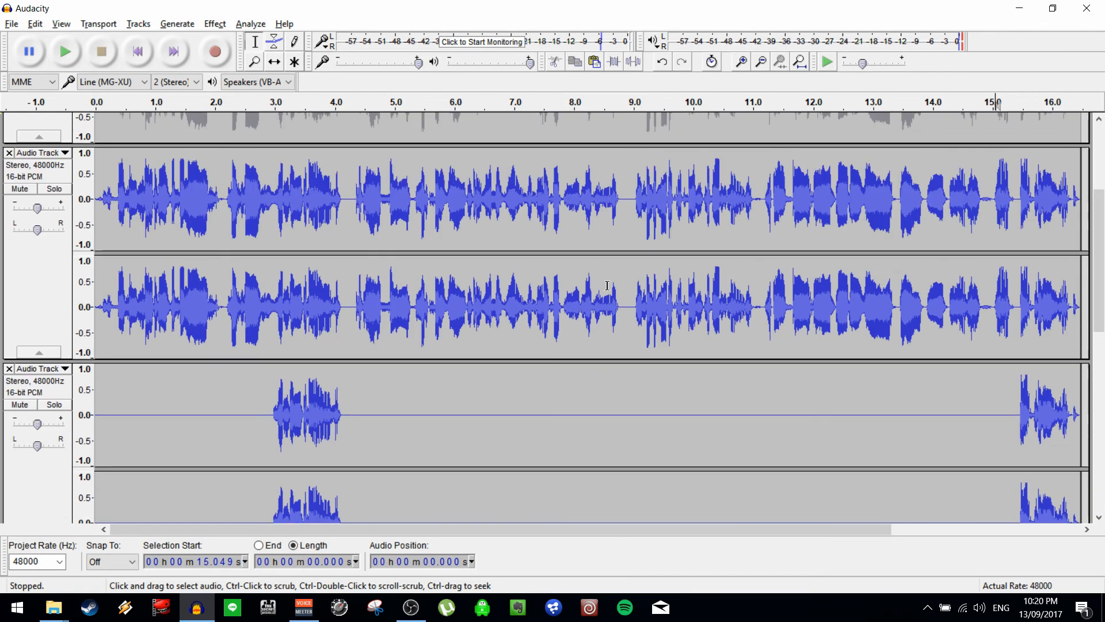
scroll(458, 412, "up", 3)
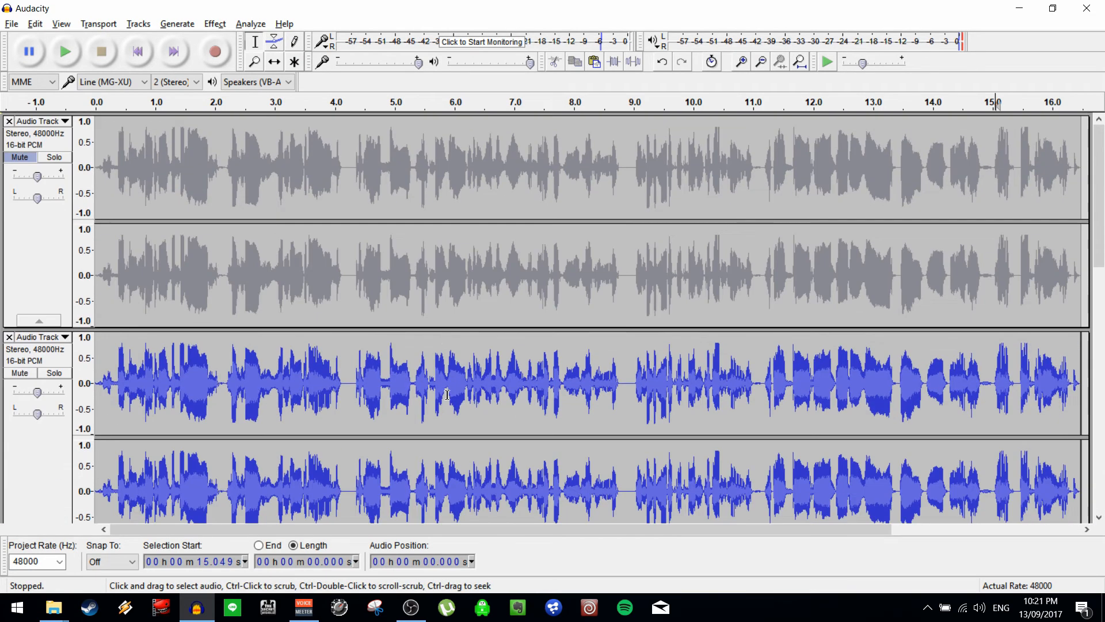
scroll(553, 357, "down", 4)
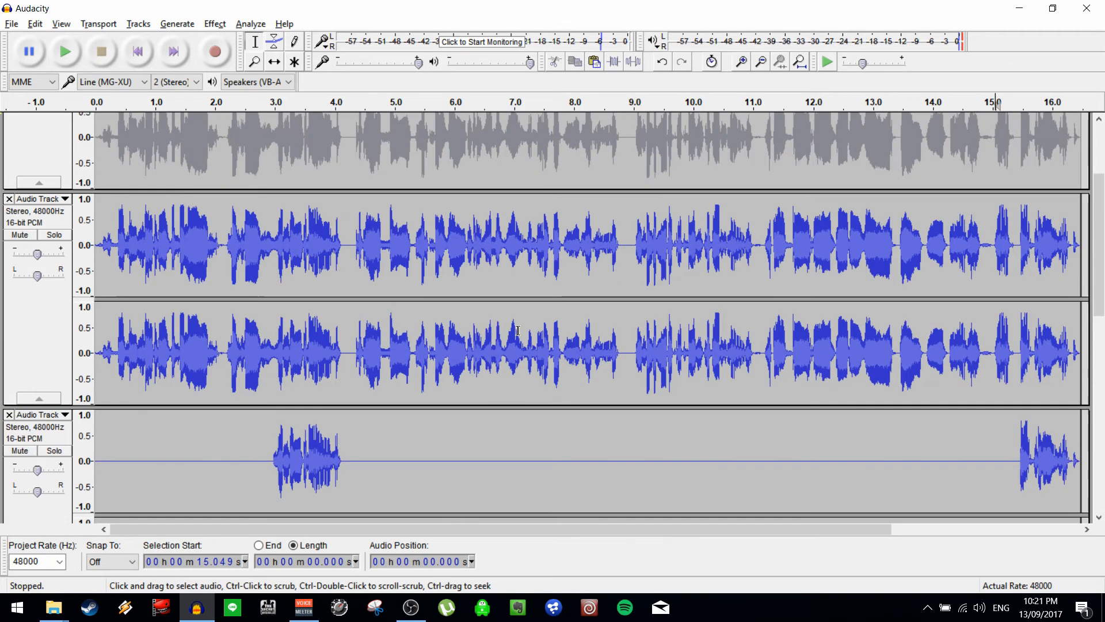
scroll(633, 322, "up", 3)
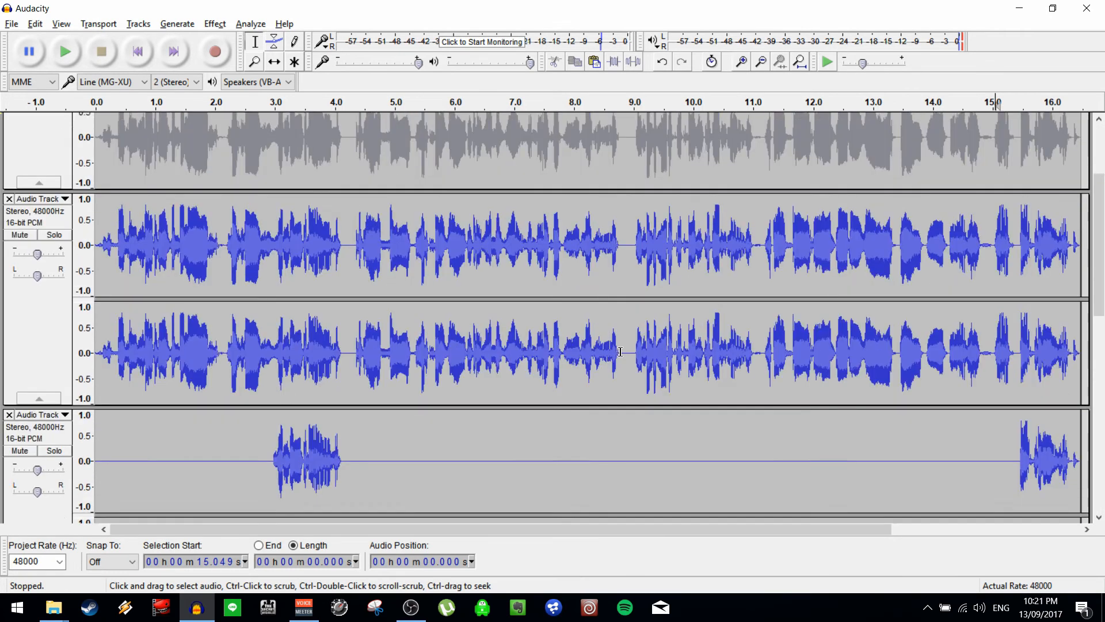
scroll(622, 323, "down", 1, "ctrl")
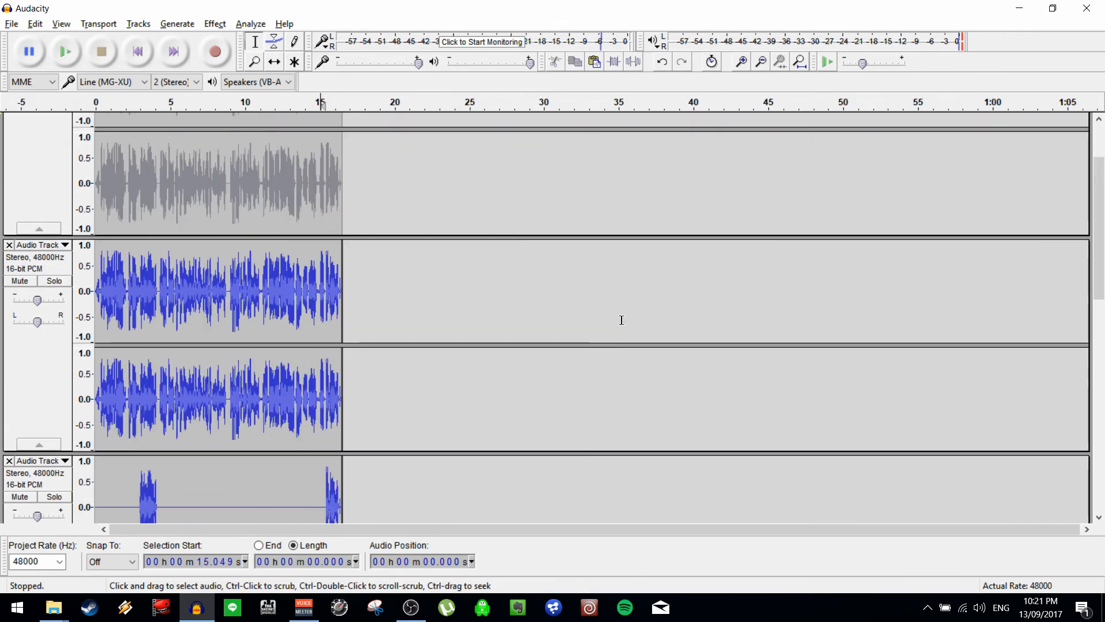
scroll(624, 300, "down", 8)
scroll(558, 269, "up", 8)
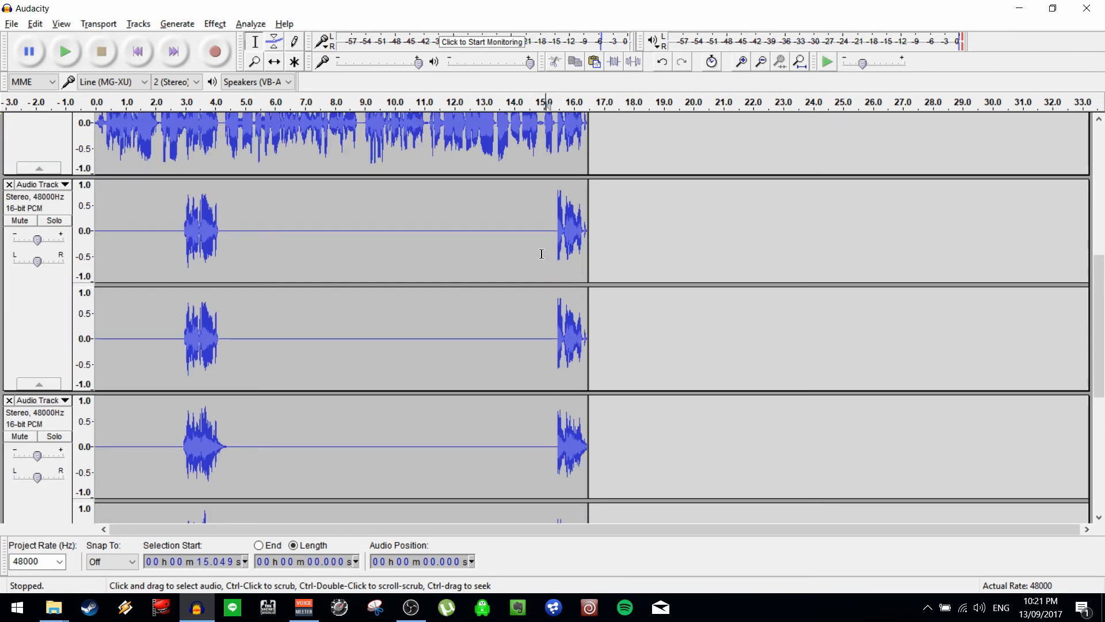
left_click(799, 61)
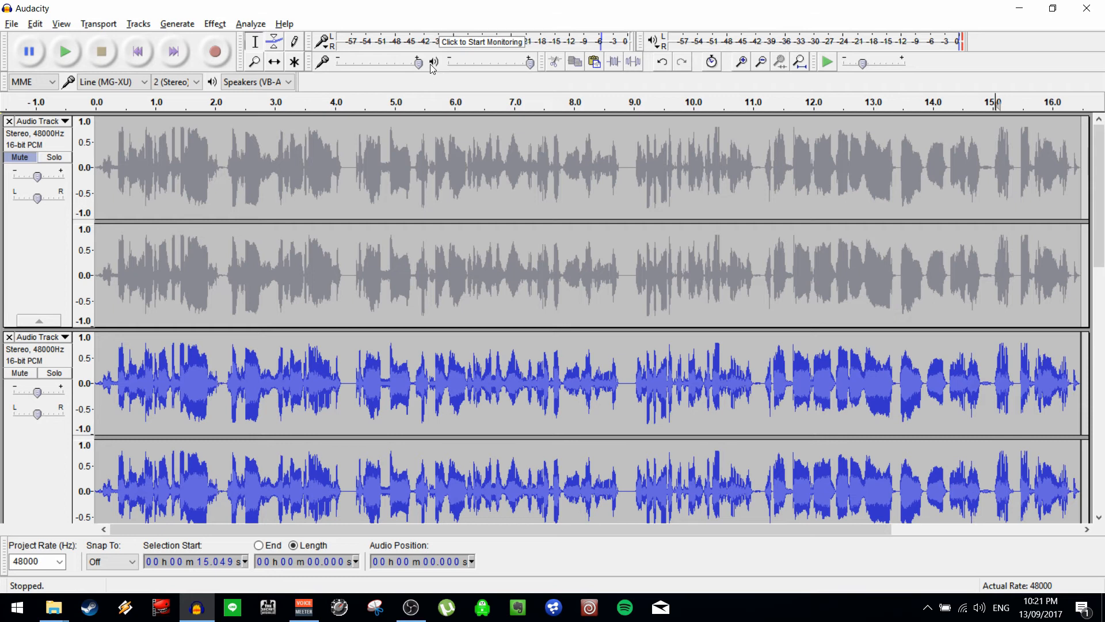
Start an audio export and set its destination to the folder D:\Videos\Projects\20170913 - Audacity in Action, copying the path from File Explorer.
left_click(35, 24)
left_click(12, 23)
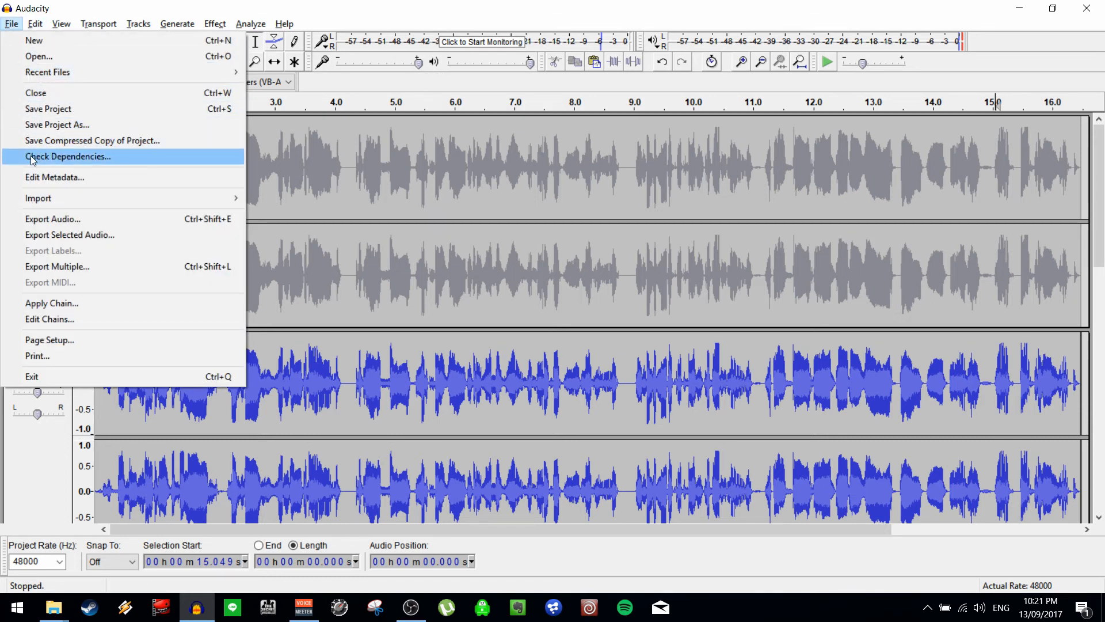
left_click(57, 221)
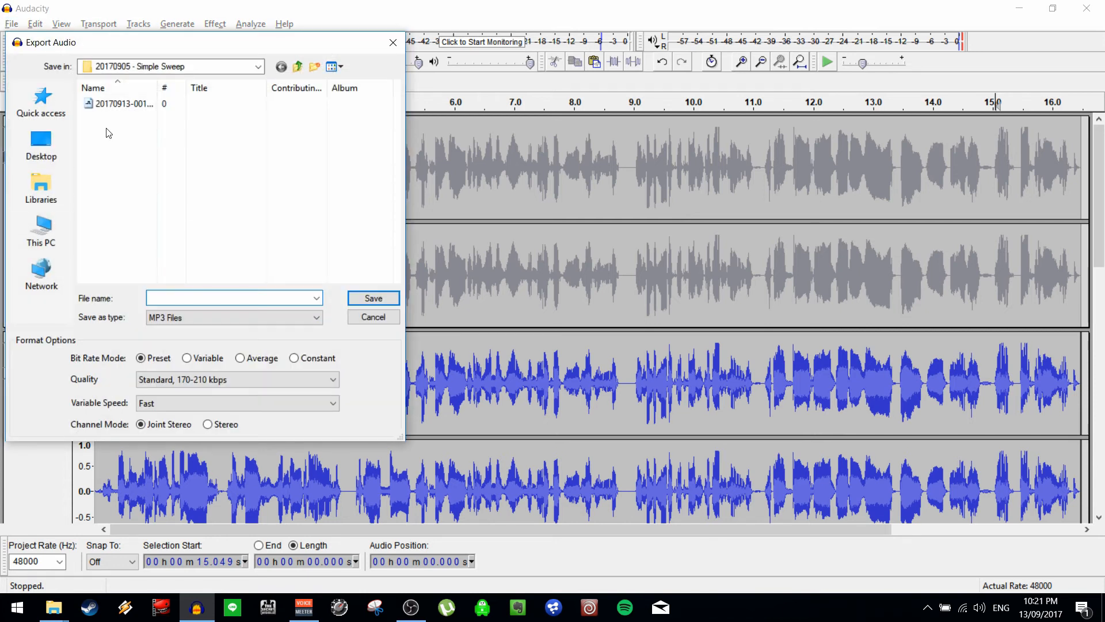
key("alt+Tab")
key("alt+Tab")
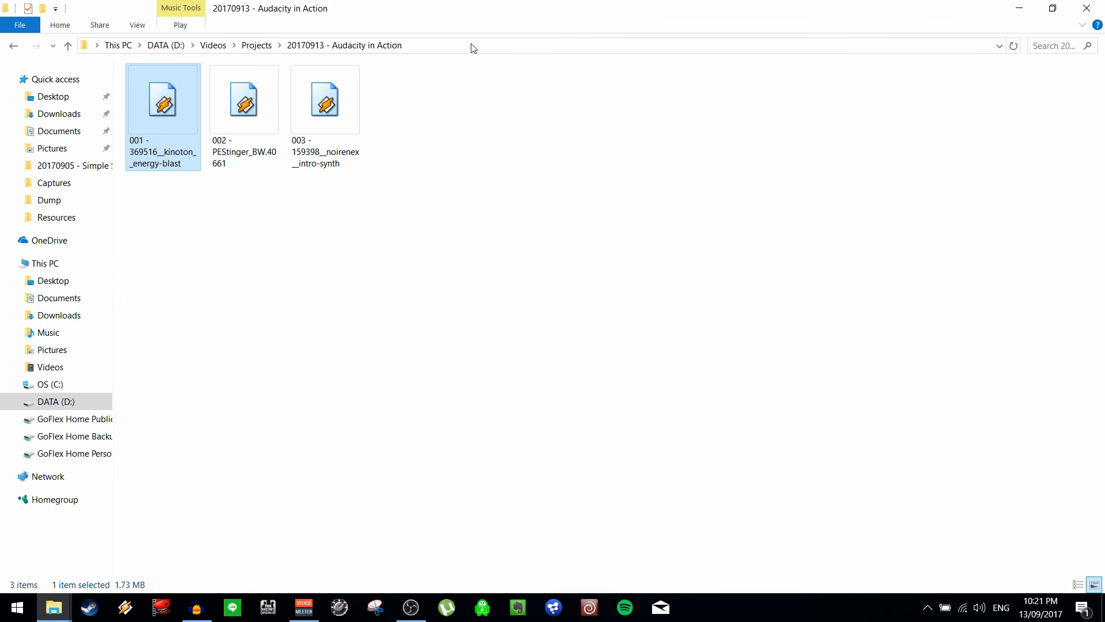
left_click(471, 44)
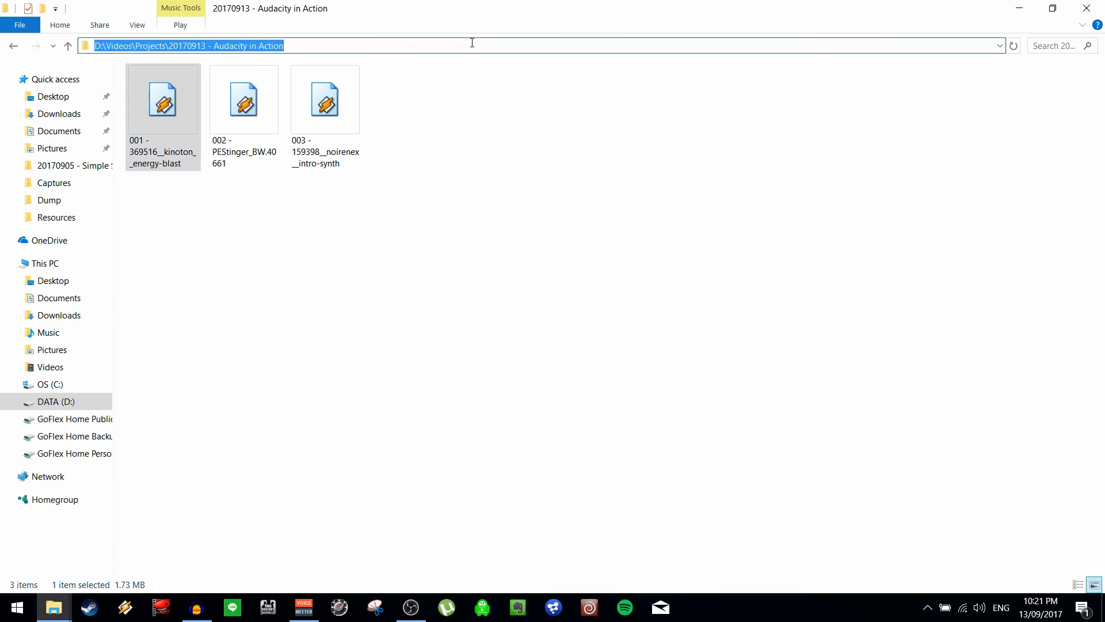
key("alt+Tab")
key("ctrl+v")
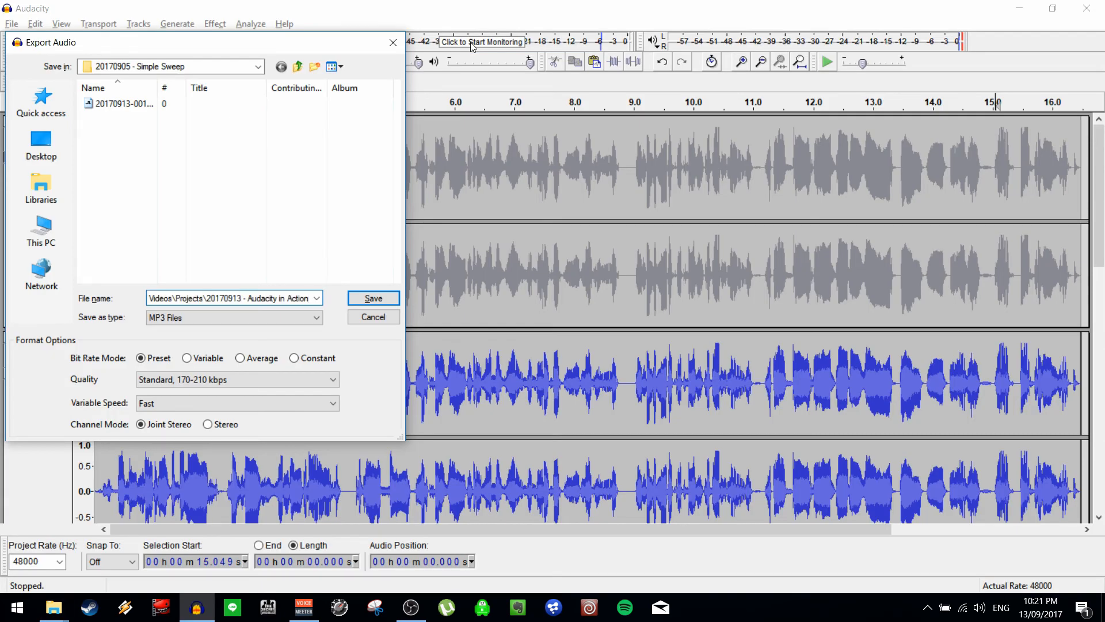
key("Return")
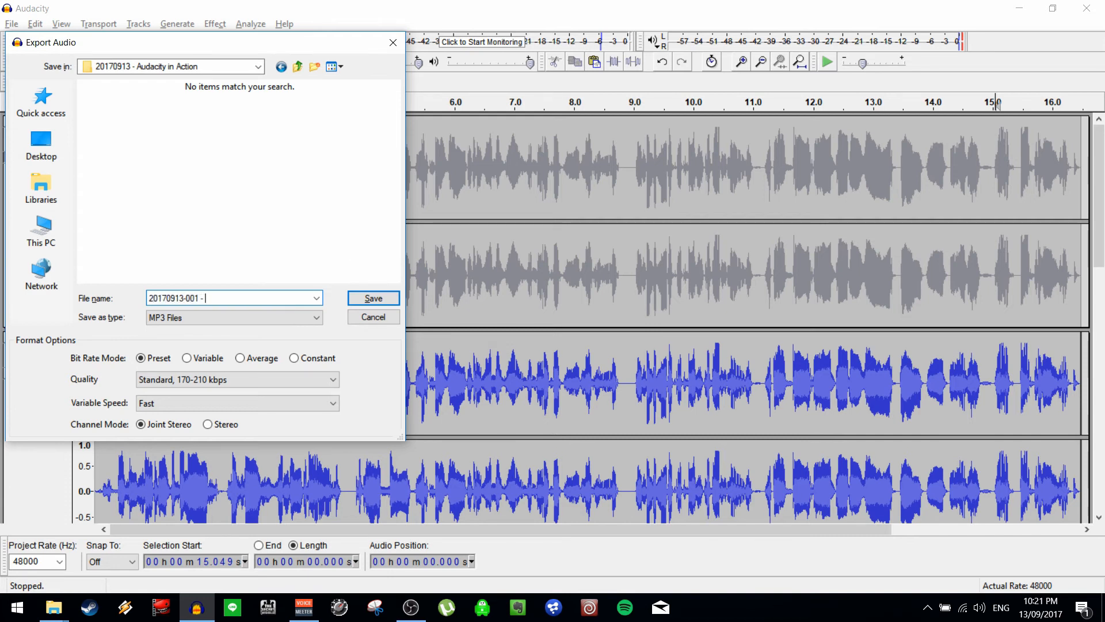
key("Tab")
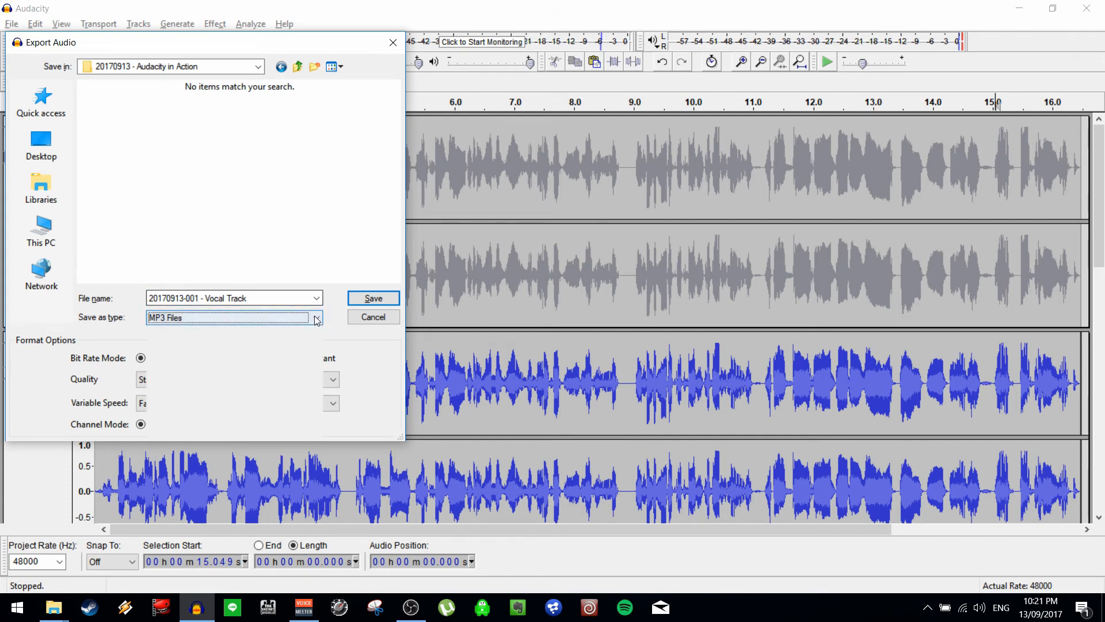
left_click(306, 316)
left_click(268, 350)
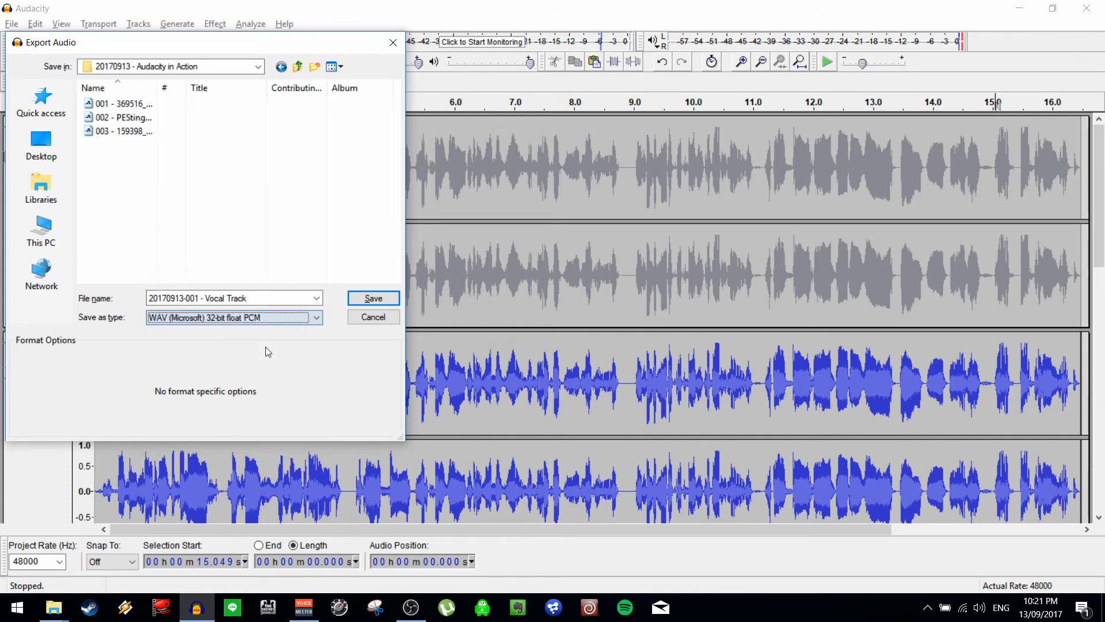
left_click(375, 300)
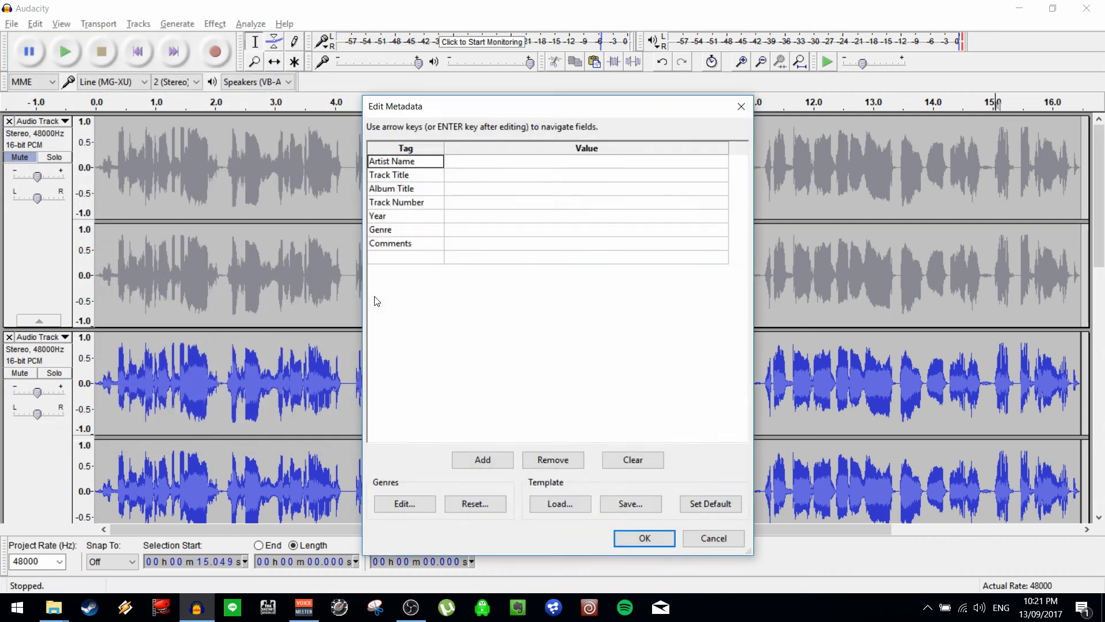
left_click(633, 533)
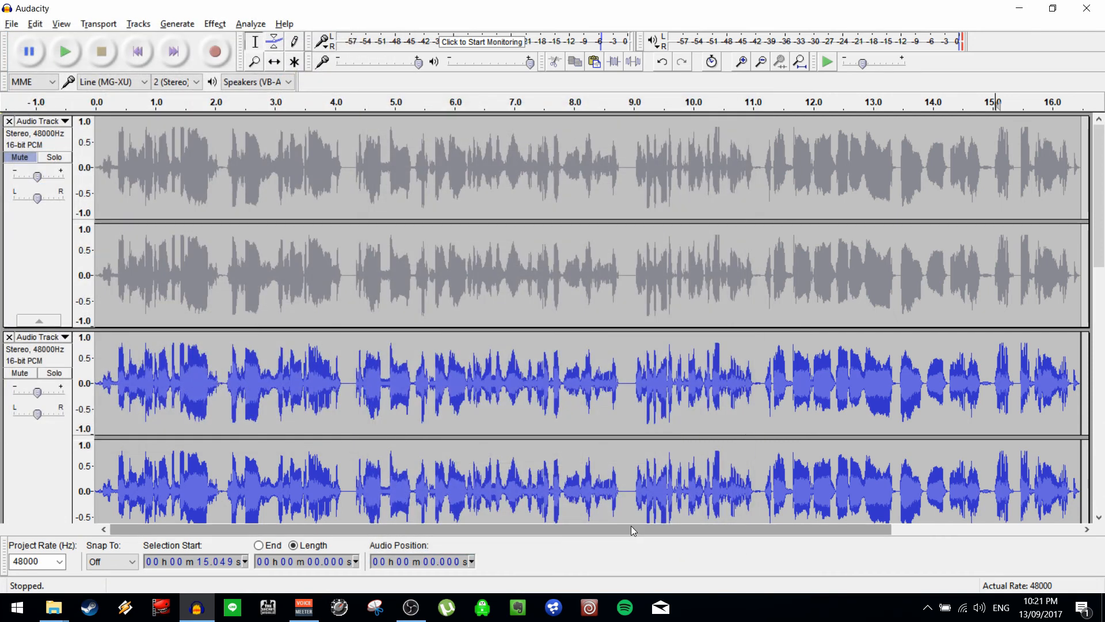
key("alt+F4")
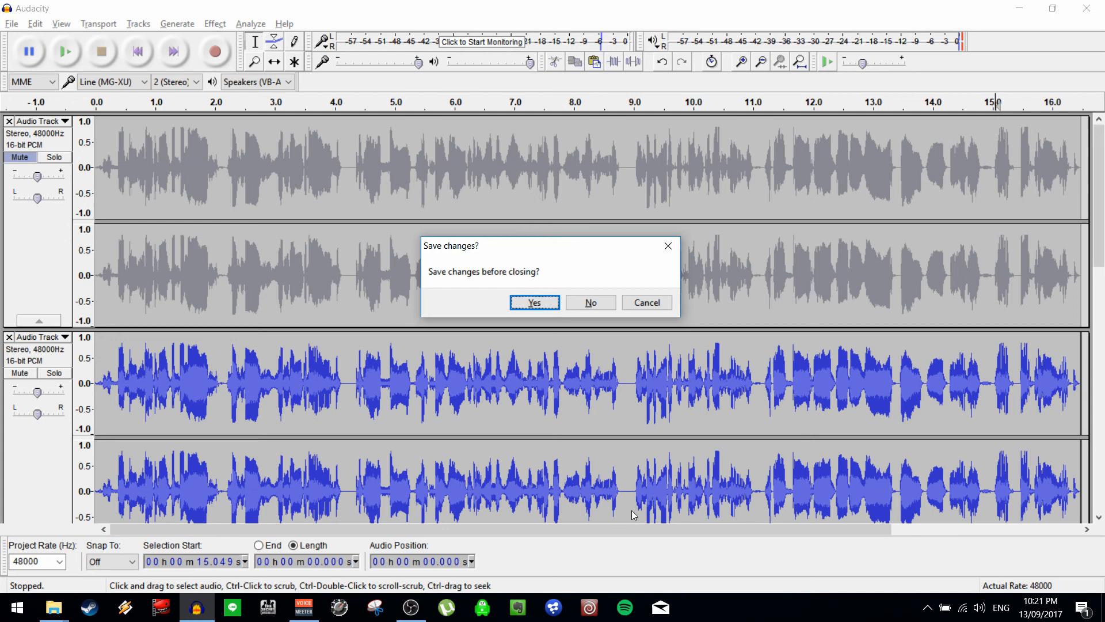
key("n")
key("alt+Tab")
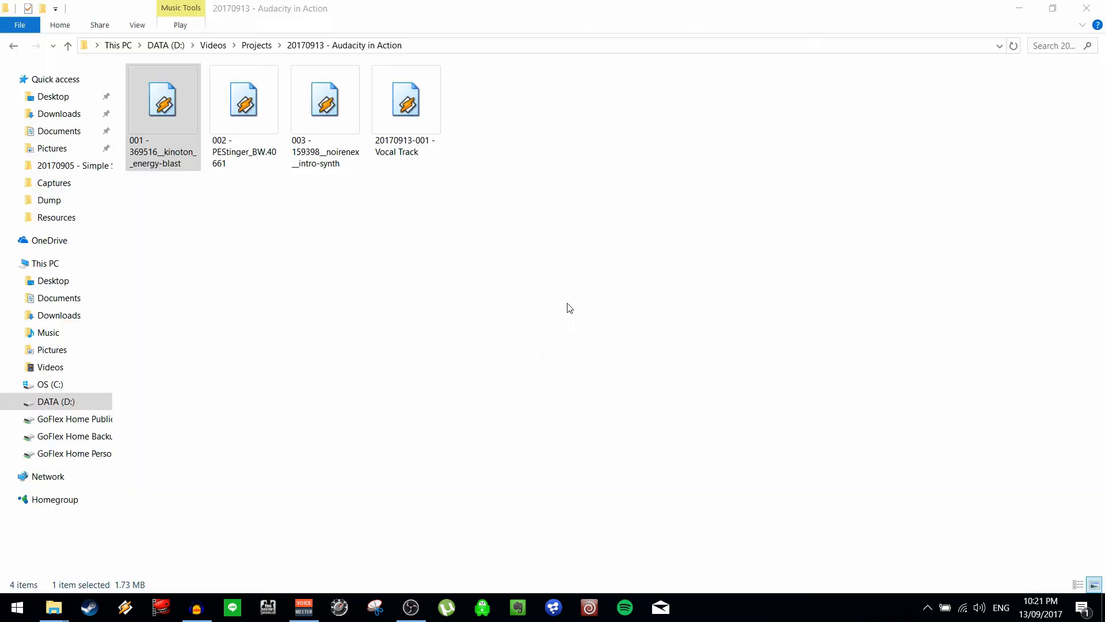
left_click_drag(421, 97, 358, 306)
key("alt+Tab")
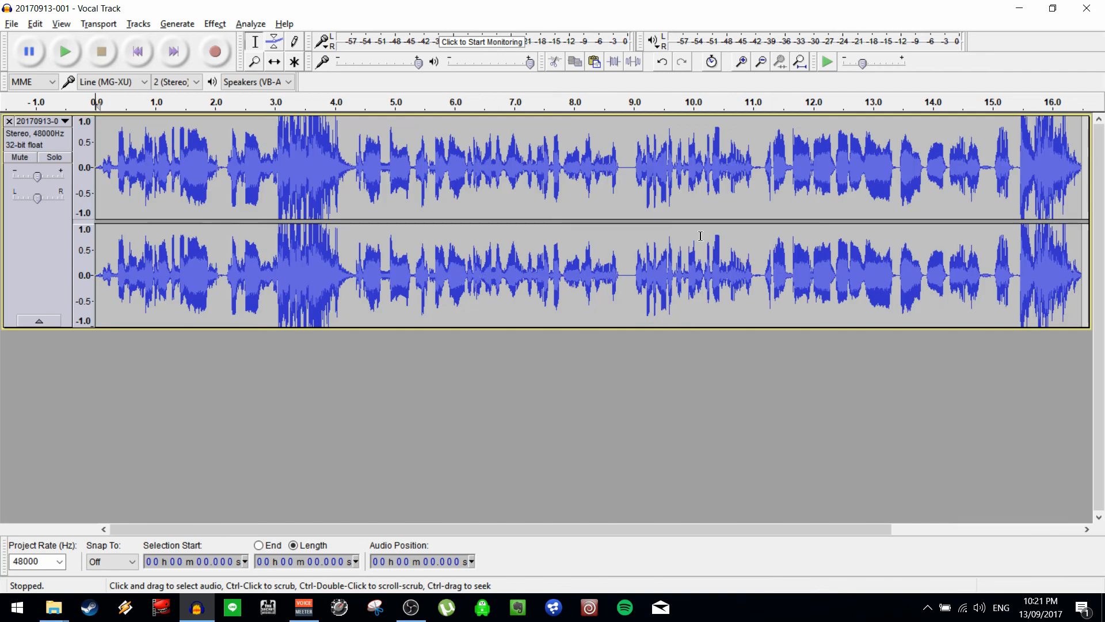
key("ctrl+3")
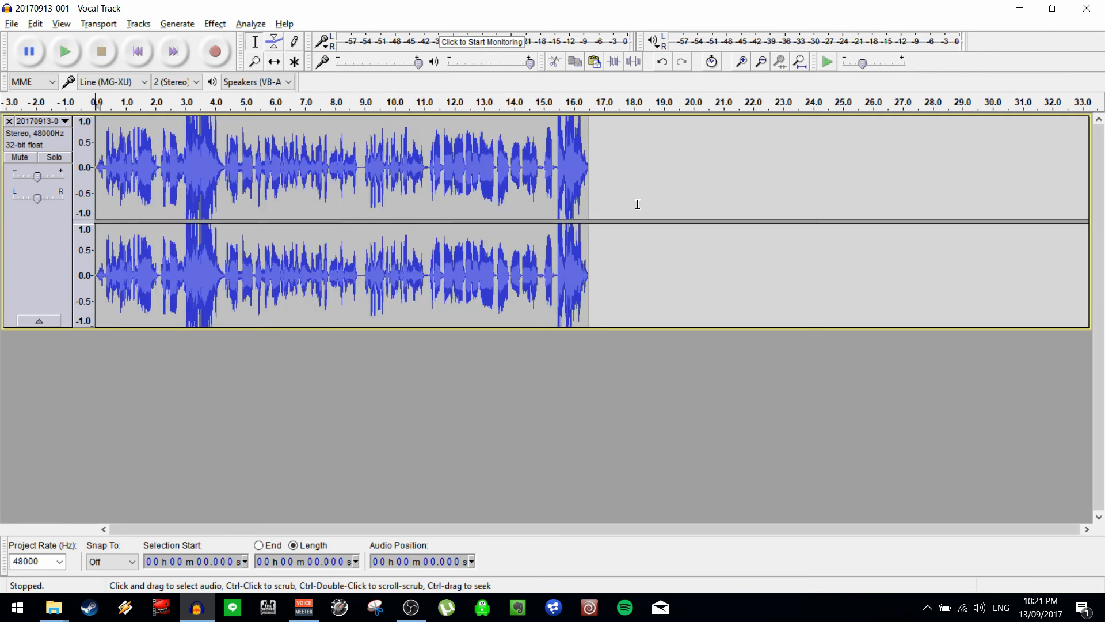
left_click(799, 62)
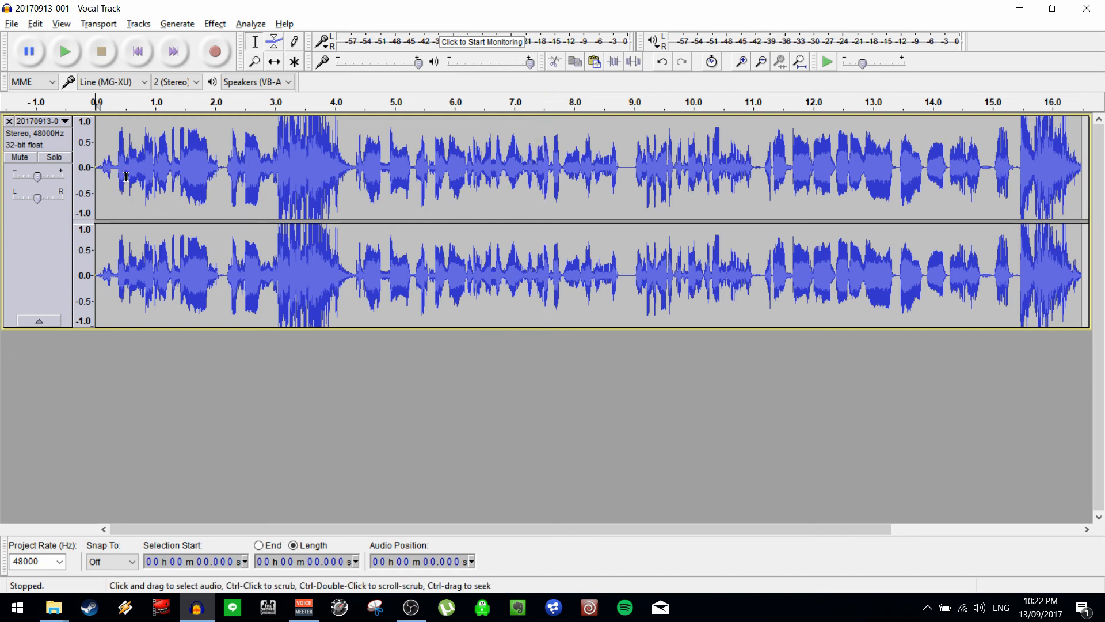
Apply the Limiter to the whole vocal track with Hard Limit at -1 dB.
left_click(45, 246)
left_click(215, 24)
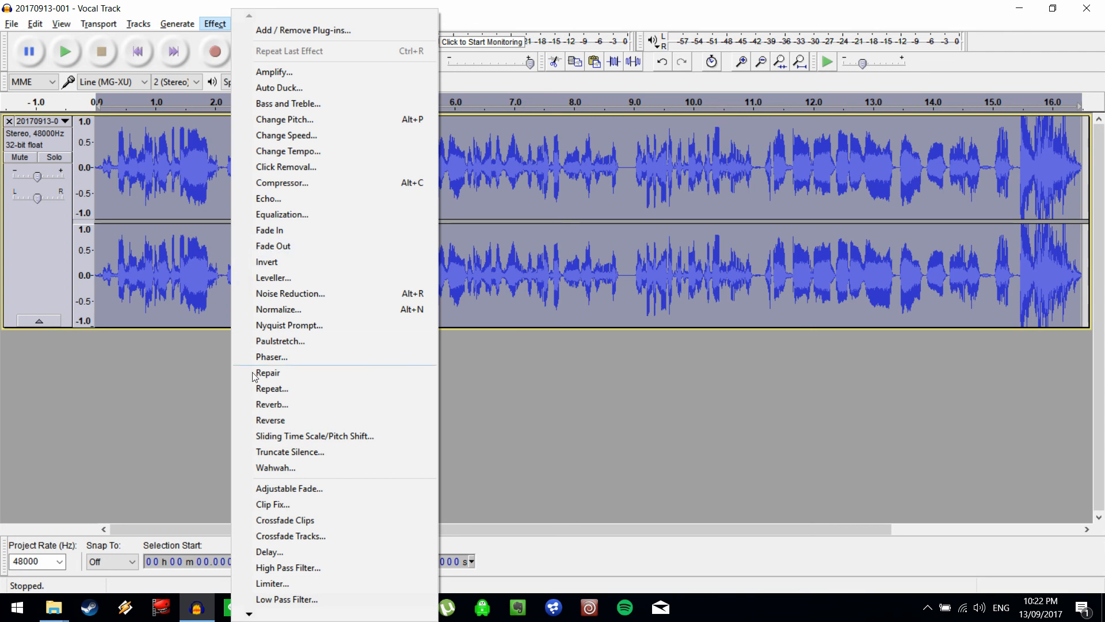
left_click(300, 584)
key("shift+Tab")
type("-1")
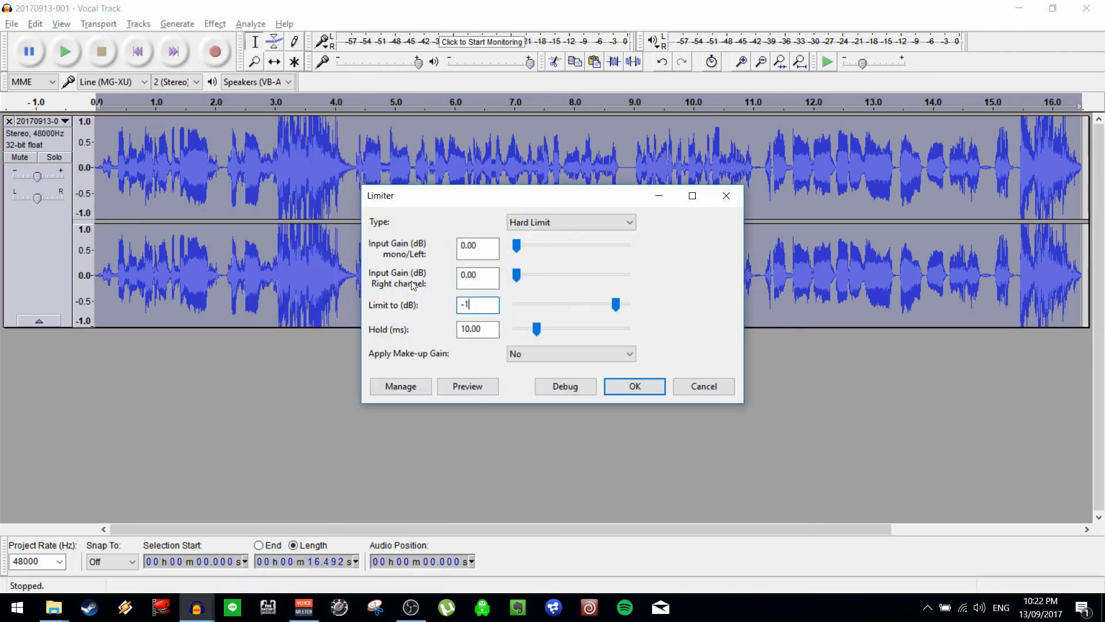
left_click(630, 394)
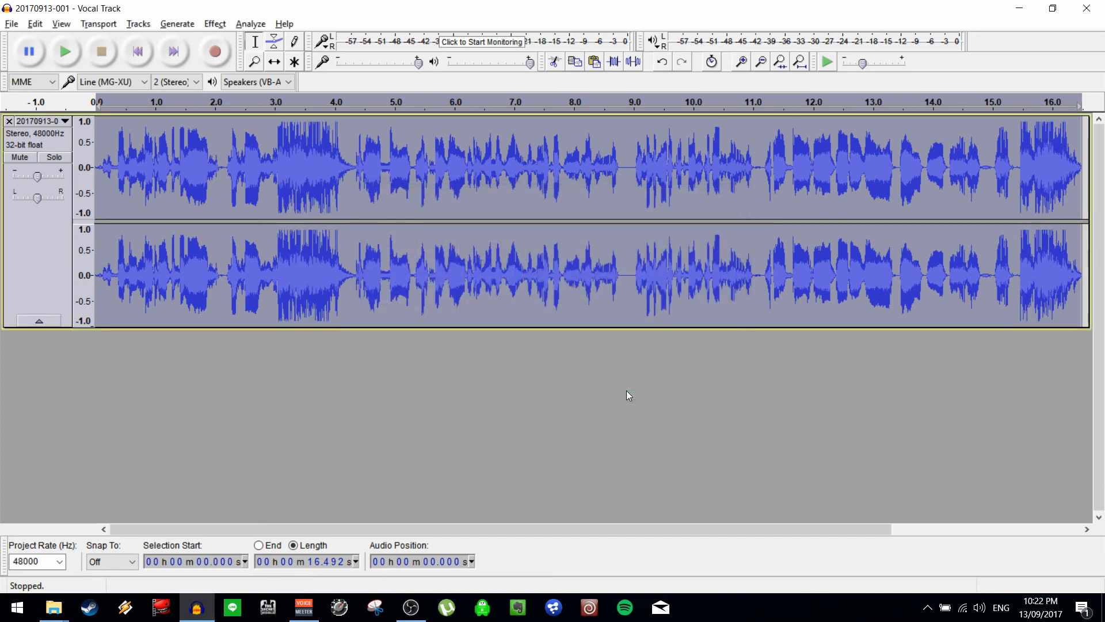
Play the vocal track from the start and undo the -1 dB limiter.
left_click(536, 185)
key("Home")
key("space")
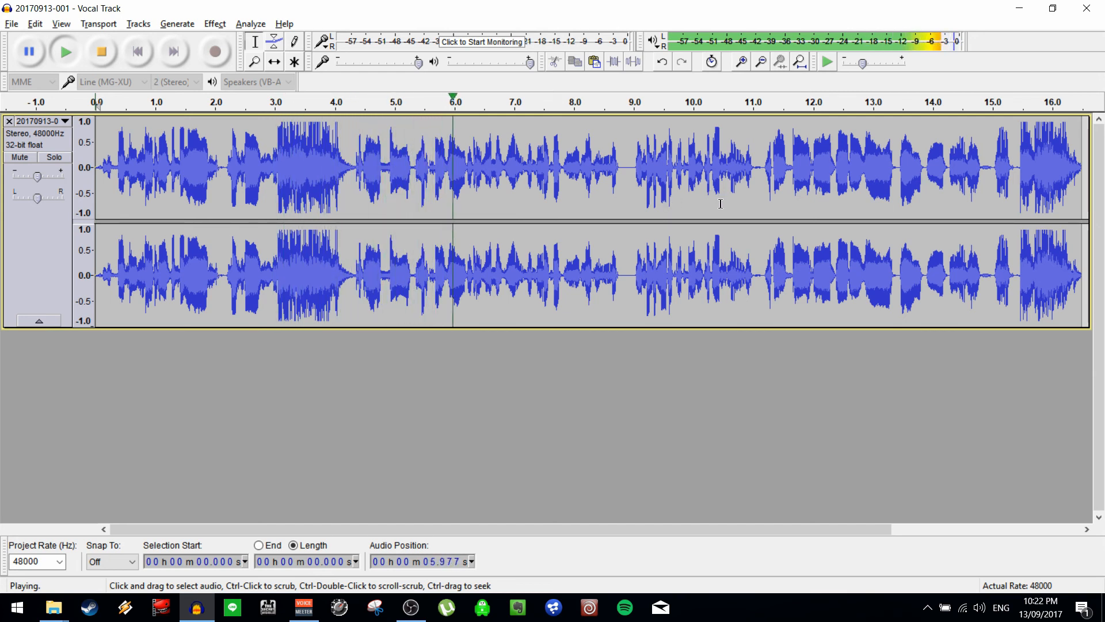
key("space")
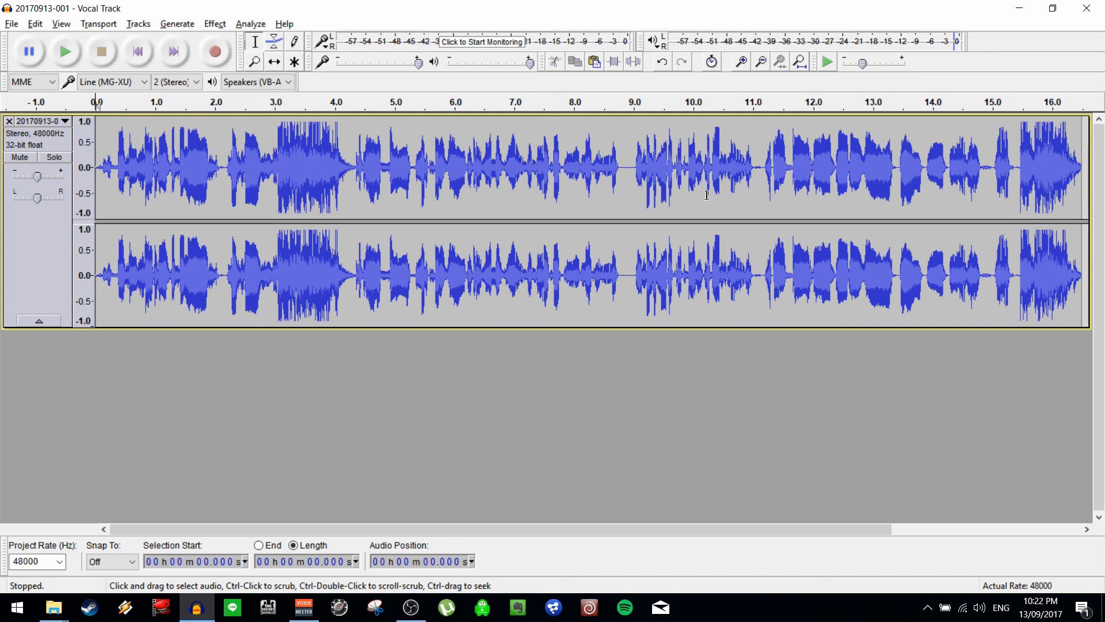
key("ctrl+a")
Apply the Limiter to the whole vocal track with Hard Limit at -2 dB and play it from the start.
left_click(215, 23)
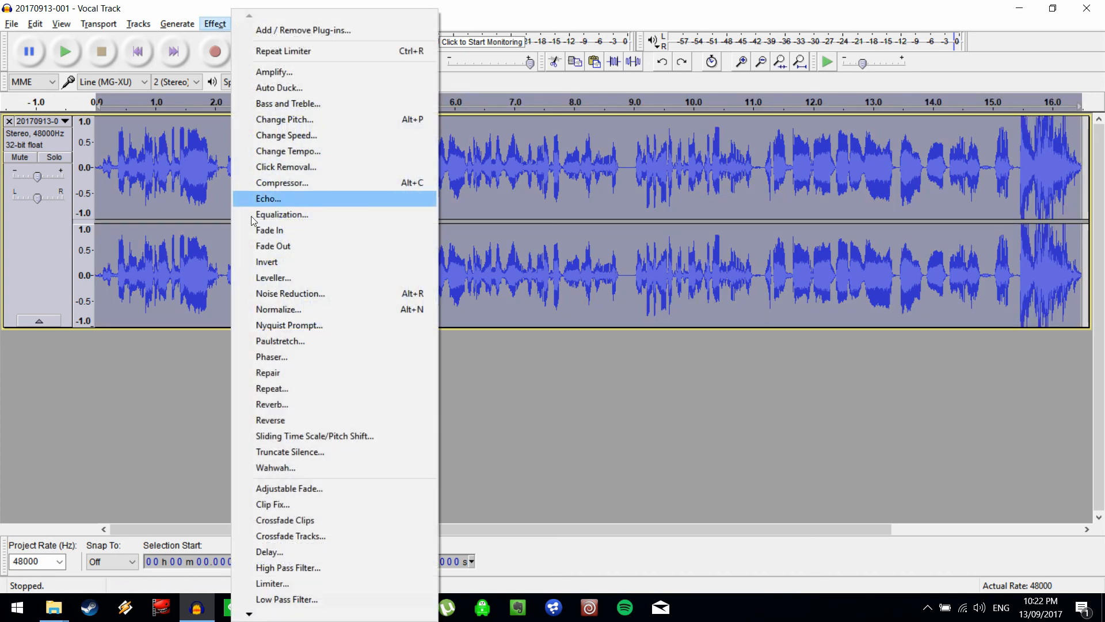
left_click(314, 585)
double_click(471, 305)
type("-2")
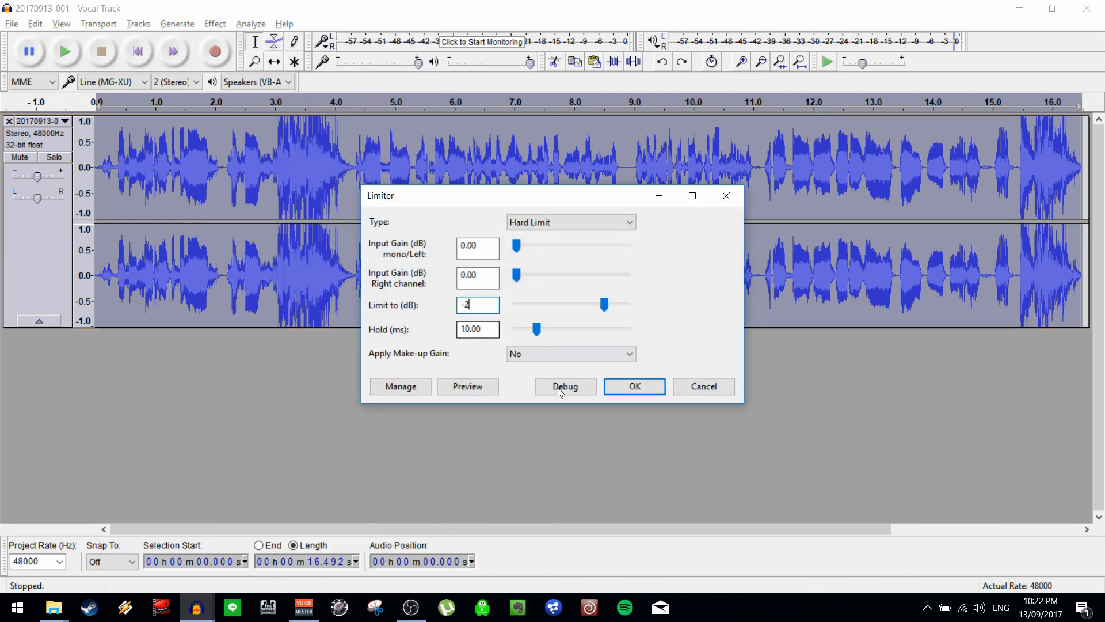
left_click(630, 392)
key("Home")
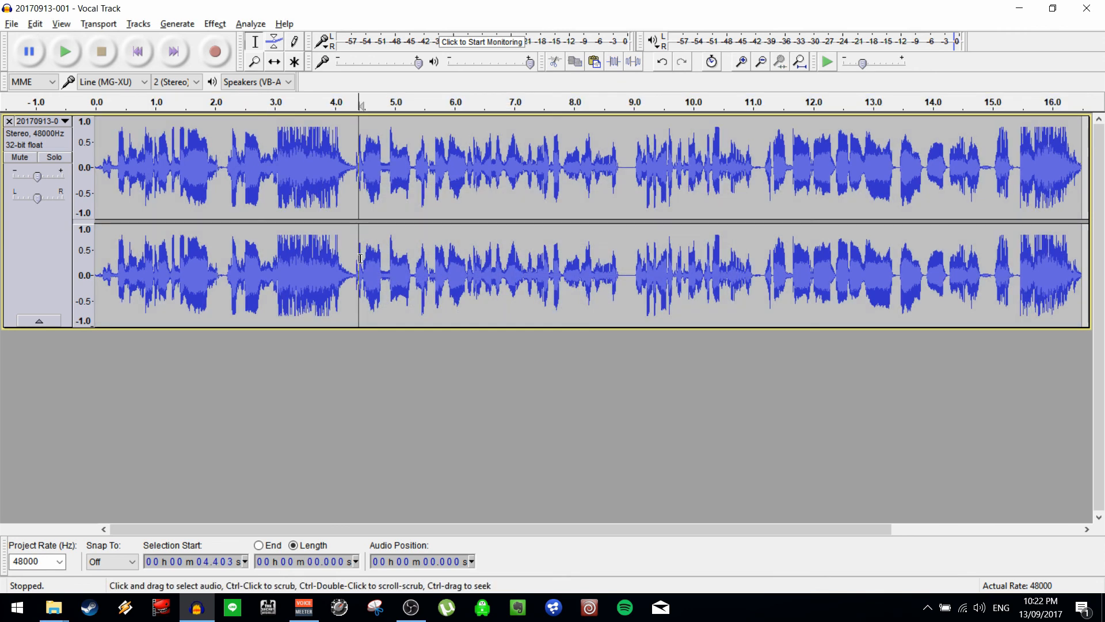
key("space")
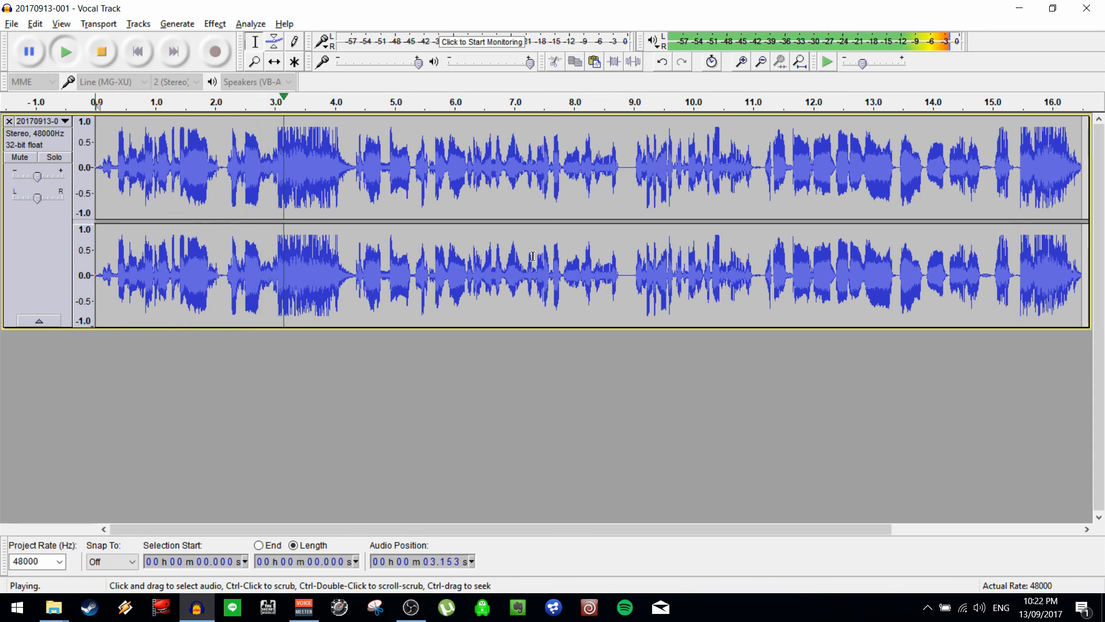
key("space")
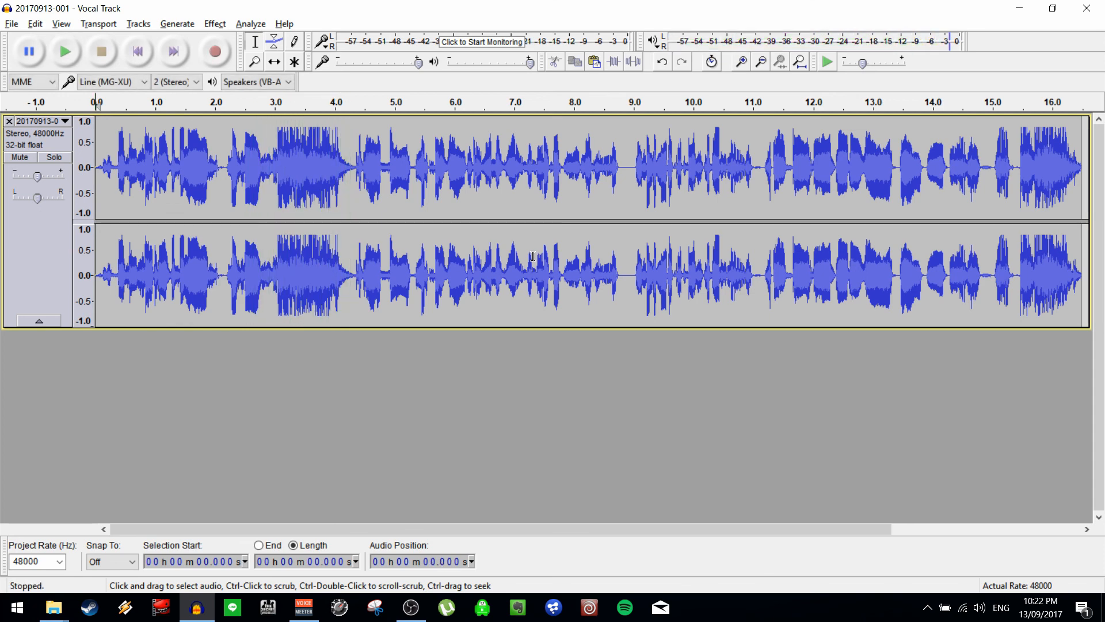